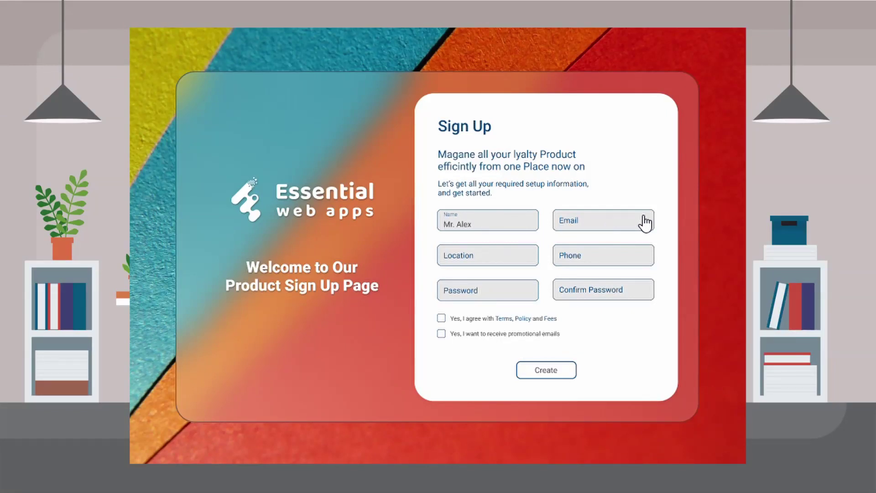
In the preview, enter London as the location and a password, tick the agreement boxes and submit
click(647, 224)
click(521, 259)
text(London)
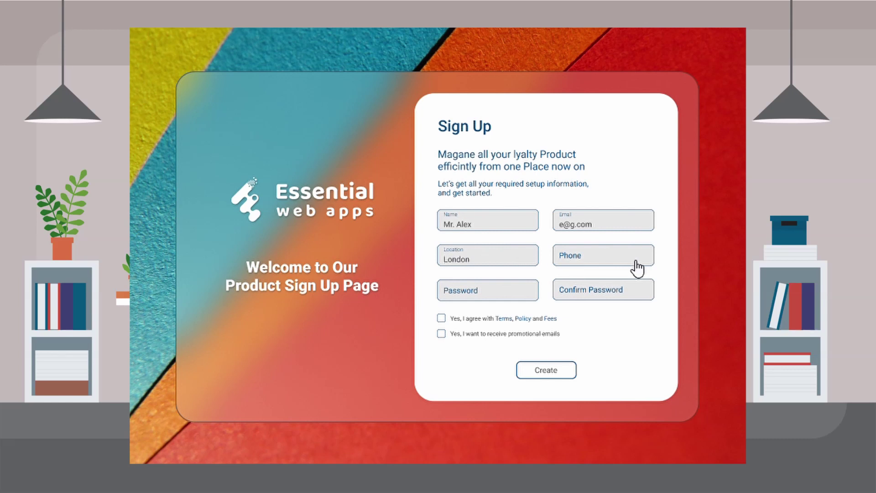
click(635, 268)
click(536, 294)
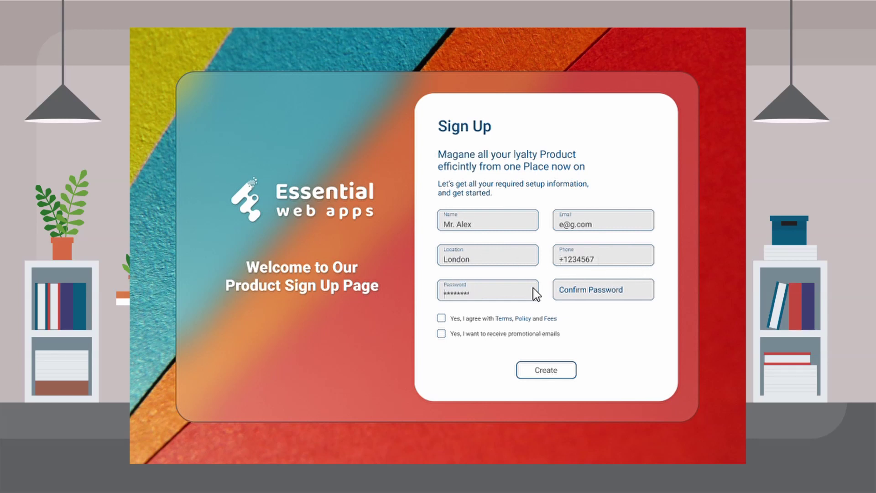
click(649, 297)
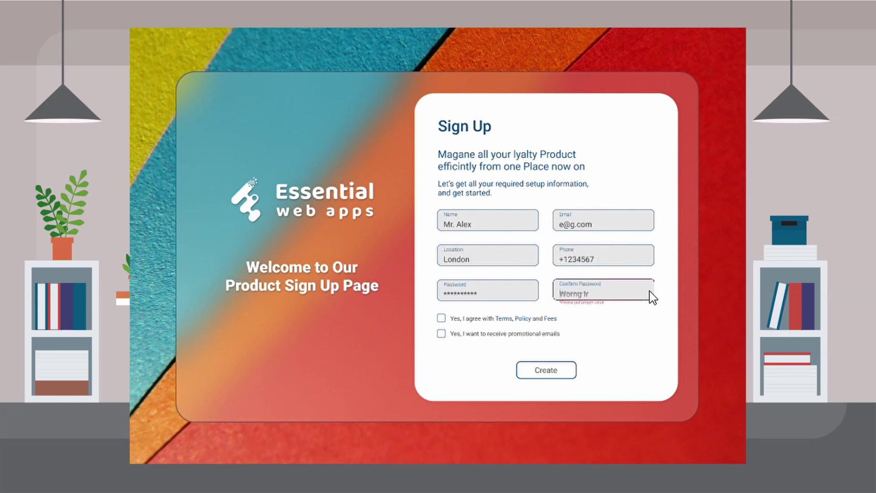
text(**********)
click(441, 318)
click(442, 333)
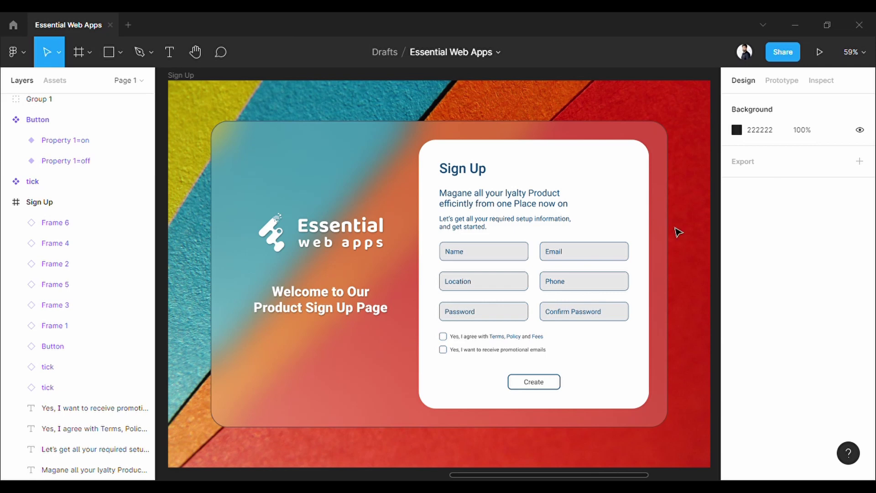
Delete the Name, Email, Location, Phone, Password and Confirm Password fields in pairs
click(509, 252)
shift+click(576, 252)
key(Delete)
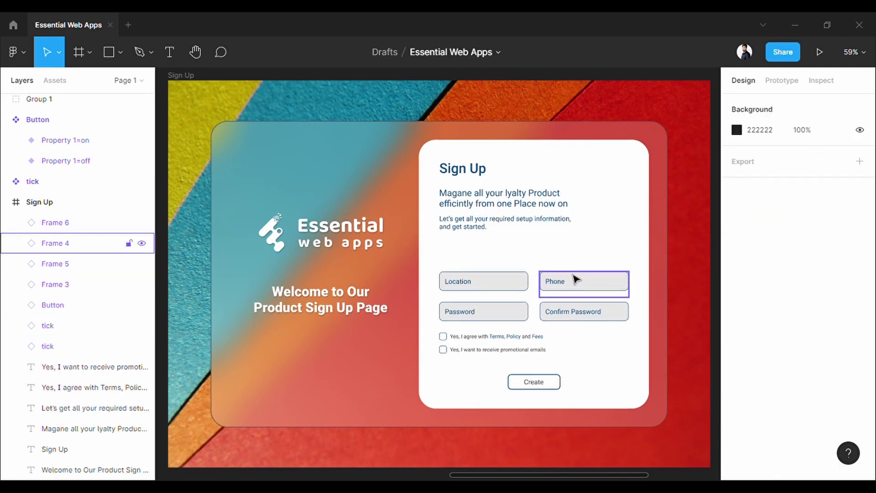
click(575, 281)
shift+click(484, 281)
key(Delete)
click(509, 314)
shift+click(575, 311)
key(Delete)
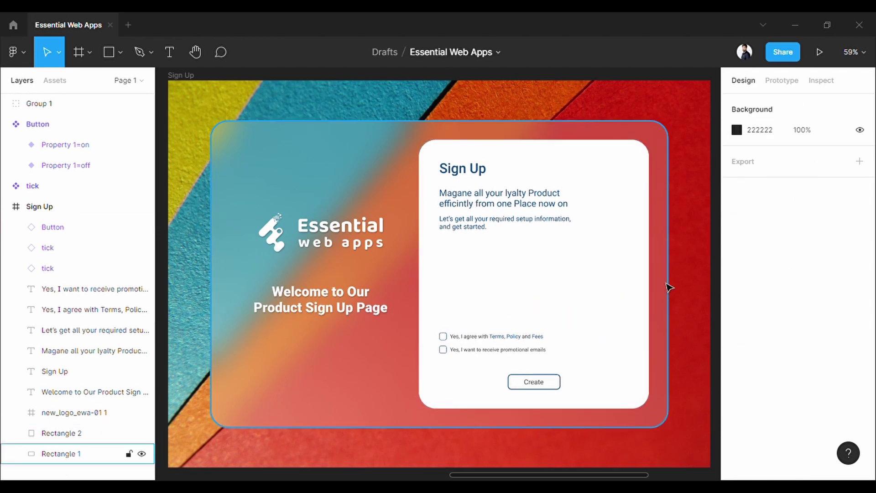
Select the spare Name field group and drag its cover rectangle aside to reveal Value Input
scroll(670, 288, down, 5)
drag(682, 262, 368, 276)
scroll(493, 215, up, 8)
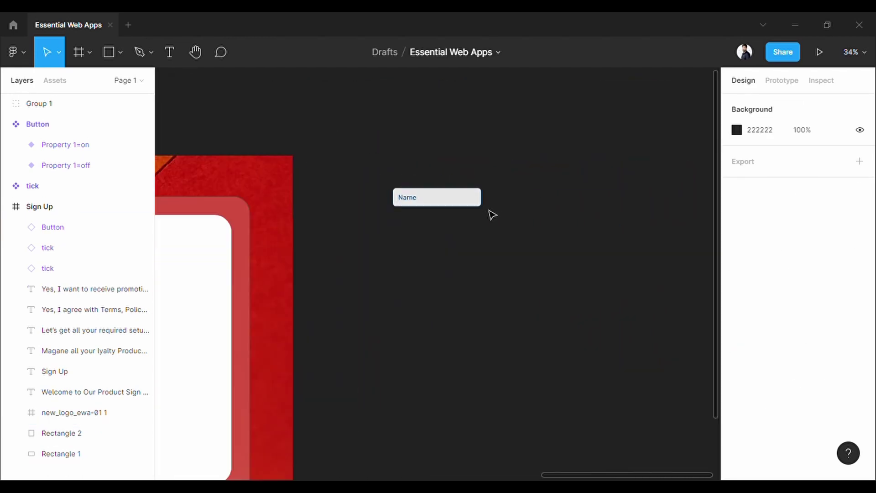
click(7, 105)
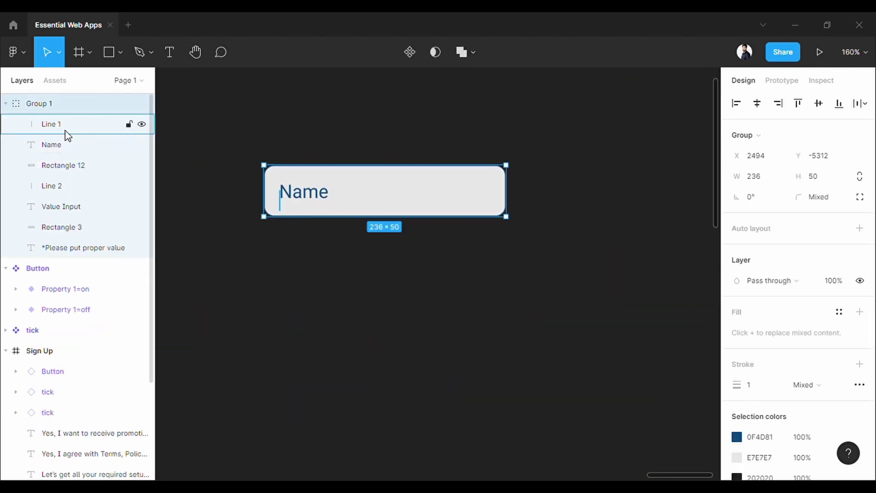
click(363, 203)
drag(364, 203, 479, 207)
Try the caret line at 100% stroke opacity, undo it, then step through the field's layers
scroll(456, 207, up, 5)
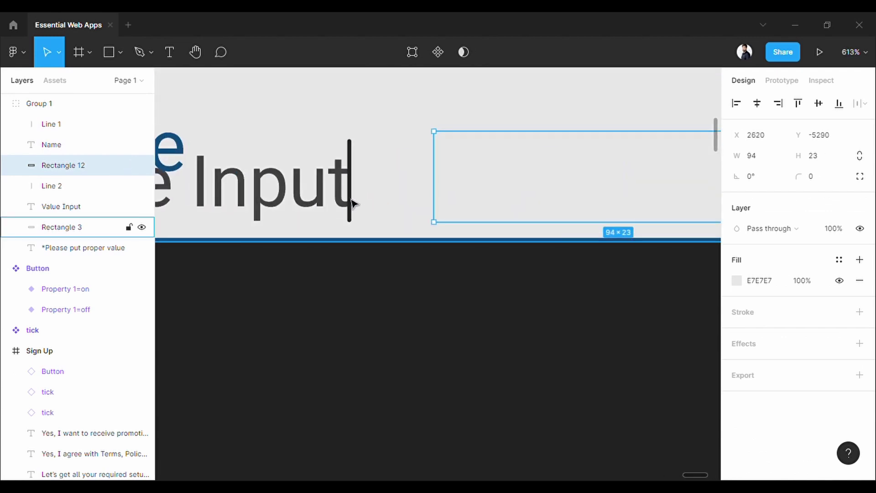
click(51, 124)
key(Return)
click(803, 335)
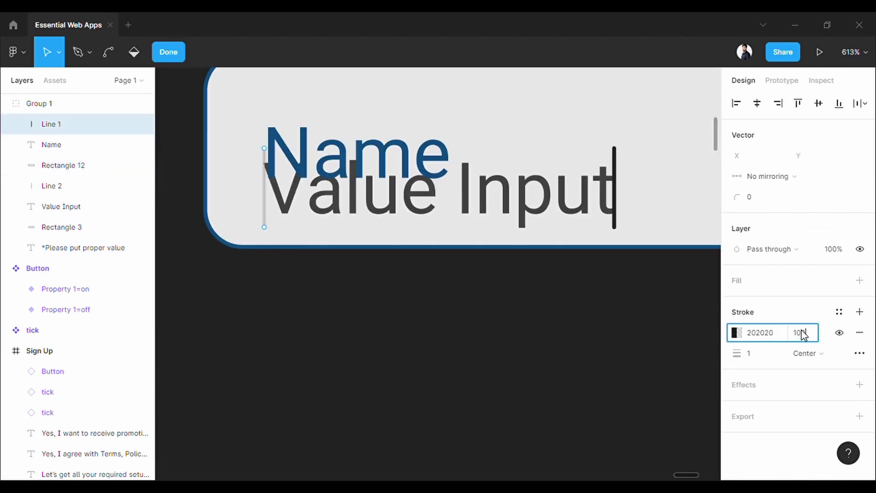
text(100)
key(Return)
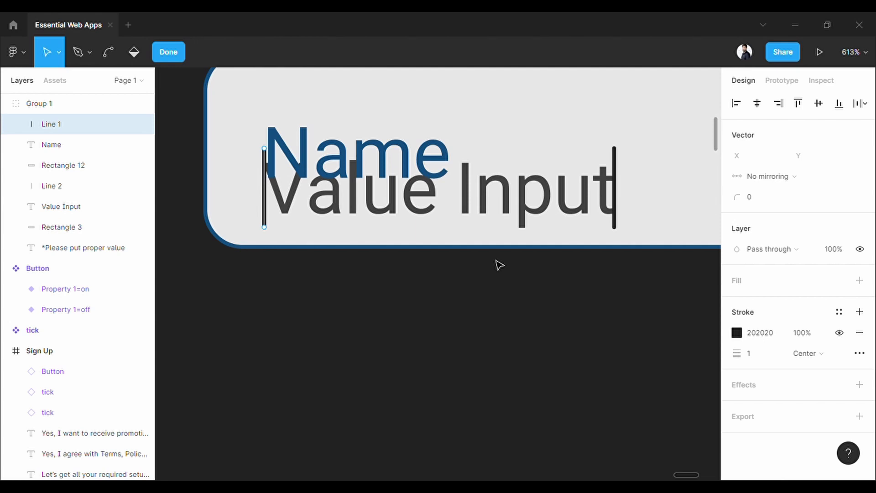
key(ctrl+z)
key(Escape)
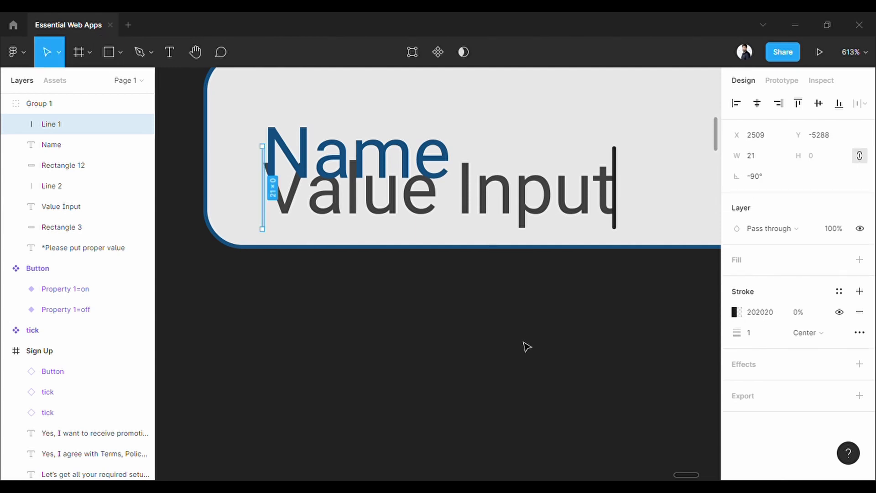
key(Tab)
key(Tab)
key(Tab)
key(shift+Tab)
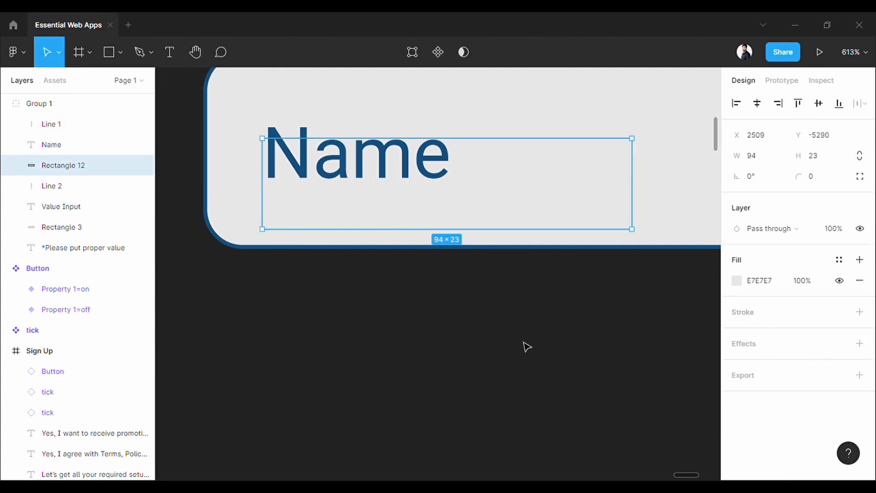
Convert the Name field group into Frame 1 and make it a component
click(527, 347)
click(59, 108)
key(shift+2)
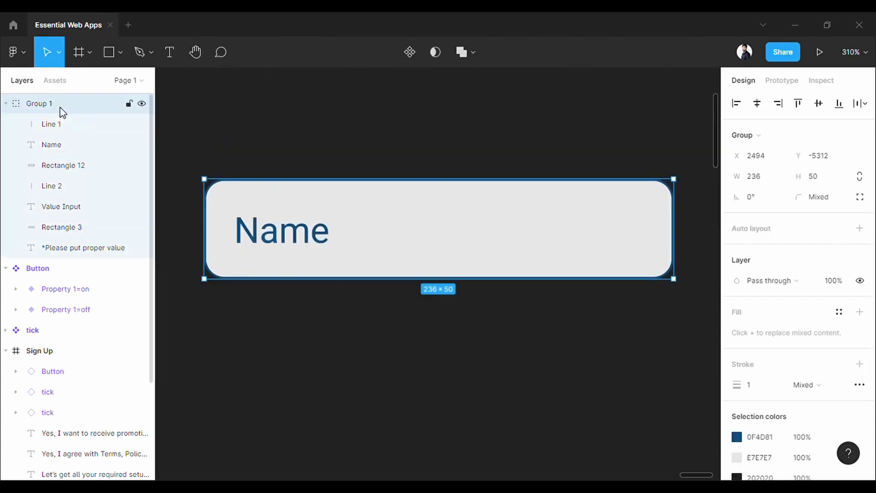
click(733, 136)
click(766, 89)
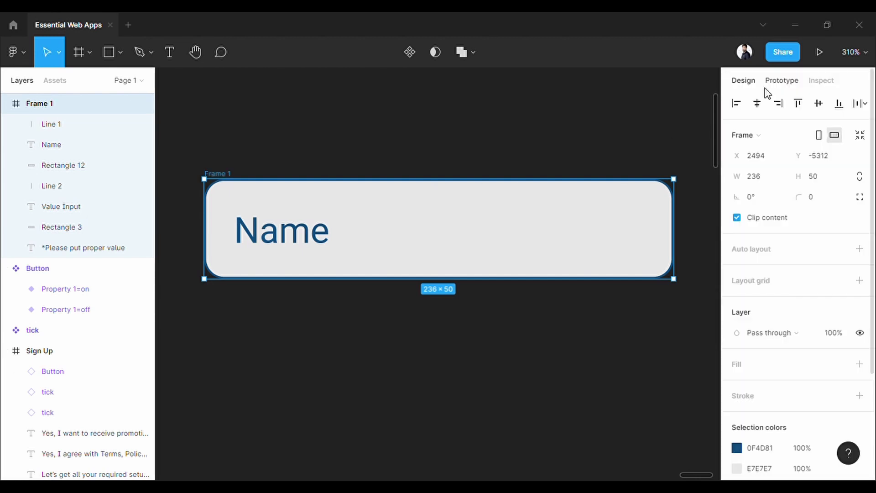
right_click(314, 201)
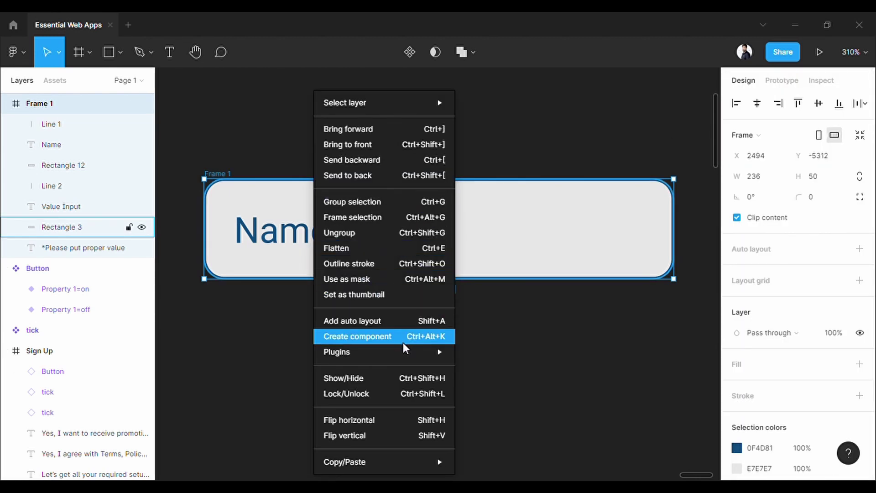
click(442, 338)
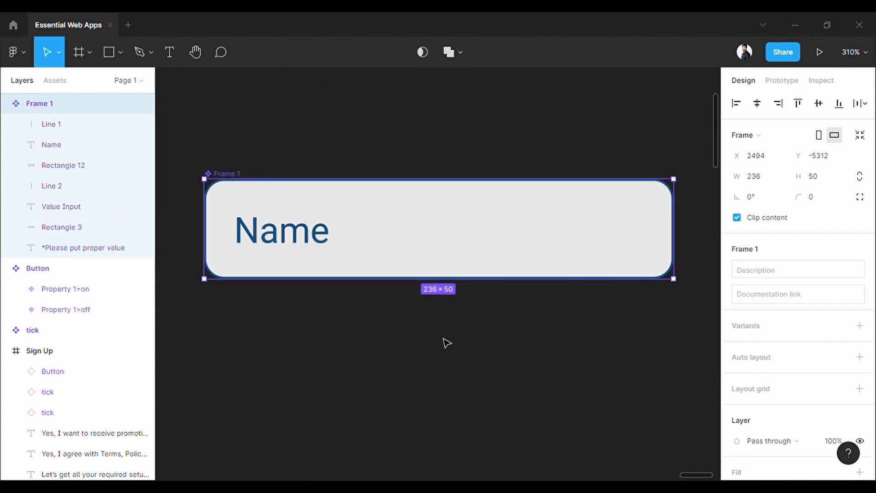
Extend Frame 1 to 67 px tall, nudge the red error message down and hide it
scroll(388, 255, down, 3)
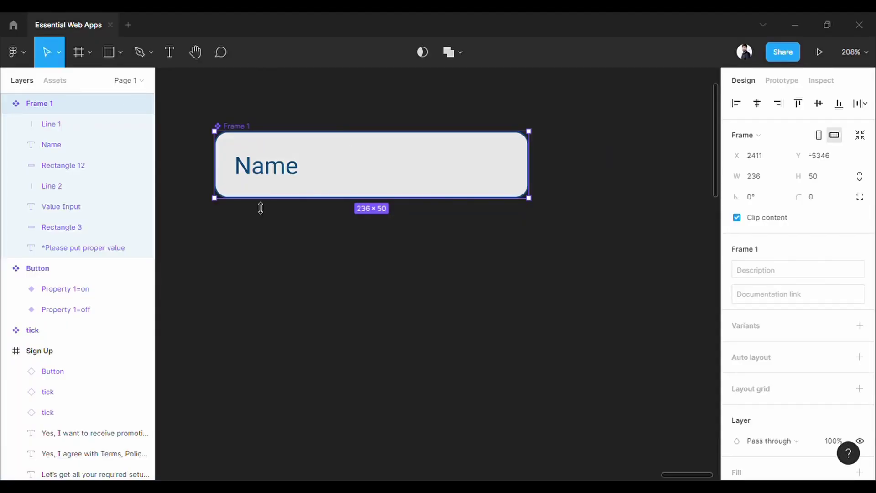
drag(261, 208, 258, 238)
click(89, 248)
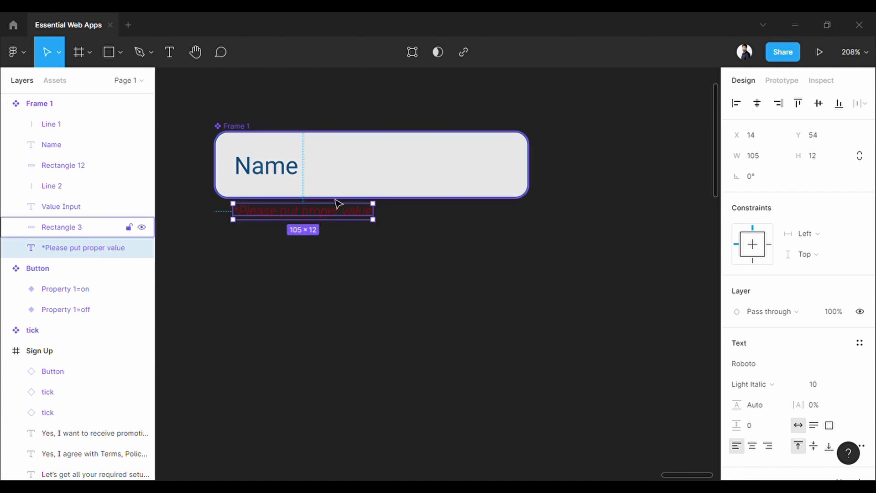
key(Down)
key(Down)
key(Down)
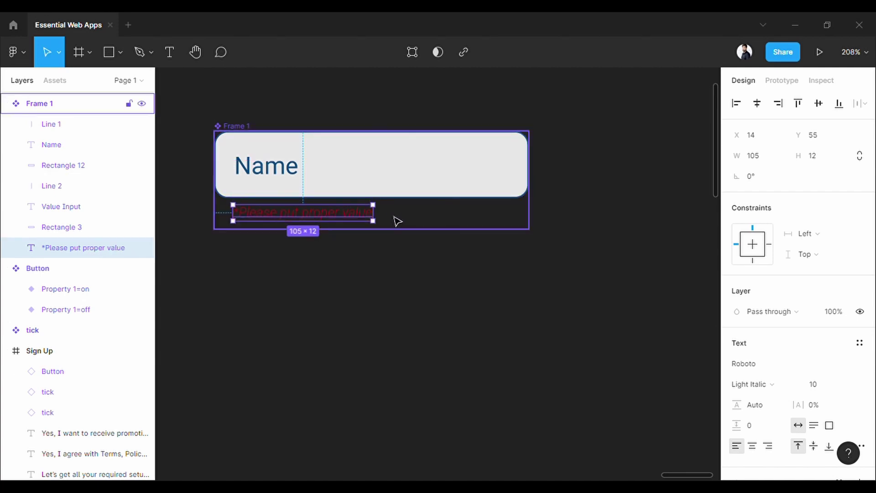
click(397, 221)
drag(384, 228, 384, 231)
click(109, 249)
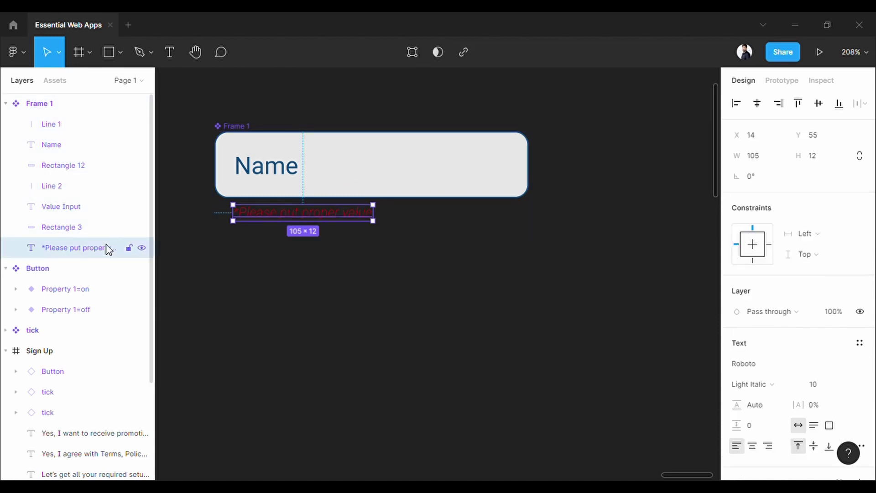
key(ctrl+shift+h)
key(Escape)
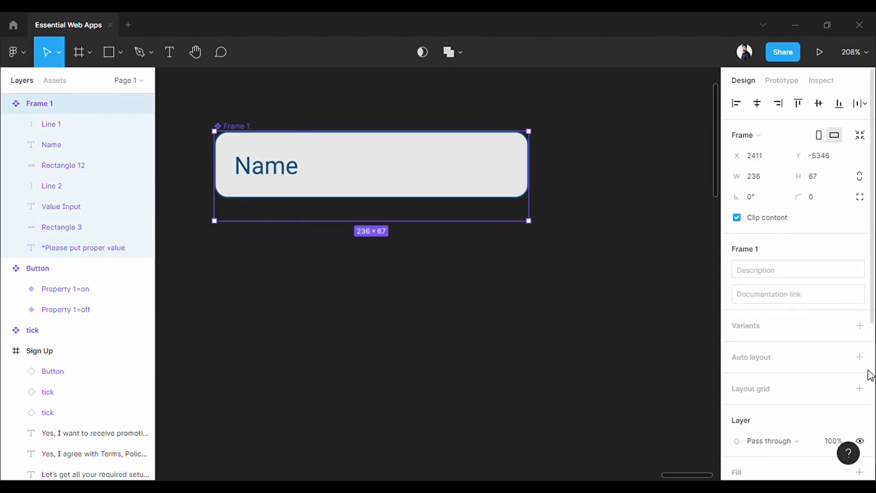
Add Variant2 and restyle its Name label to 12 Light, moved up to the field's top
click(862, 335)
scroll(593, 322, down, 3)
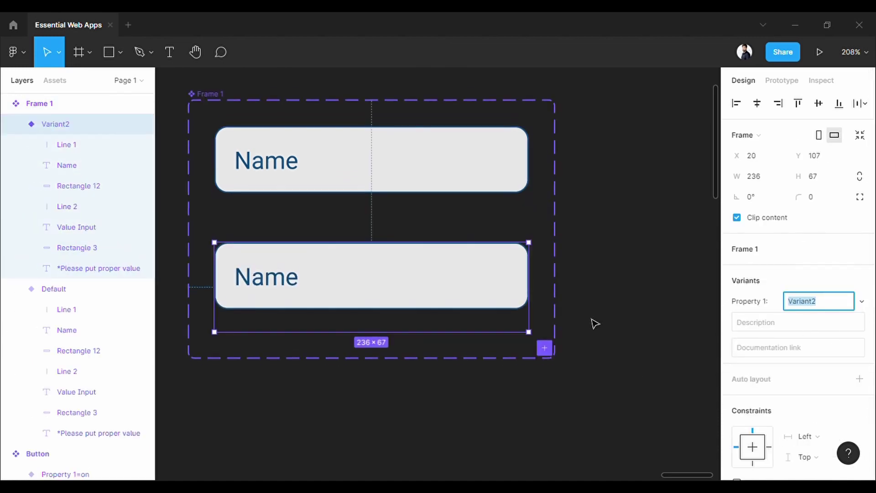
double_click(277, 265)
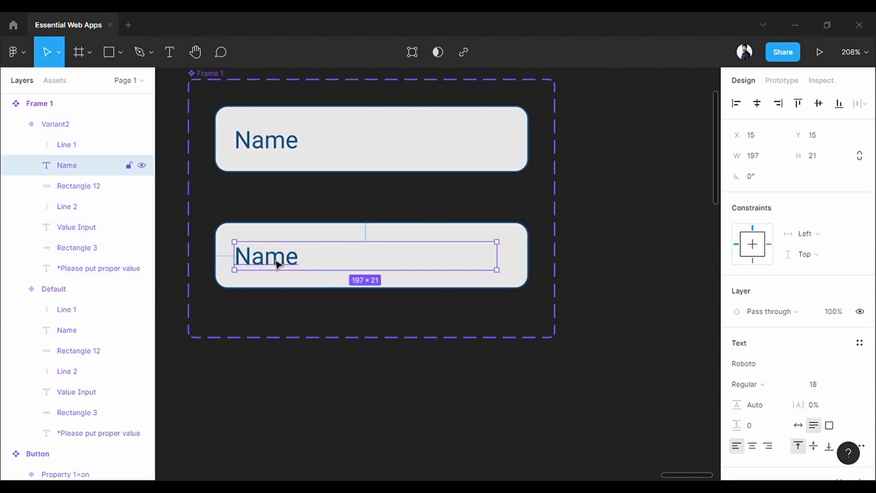
click(812, 387)
text(12)
key(Return)
click(748, 385)
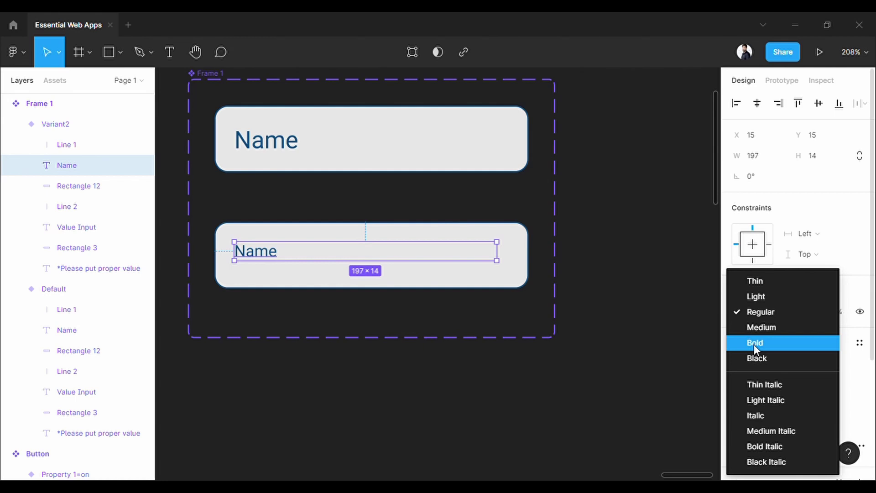
click(757, 295)
scroll(343, 229, up, 5)
drag(343, 230, 360, 139)
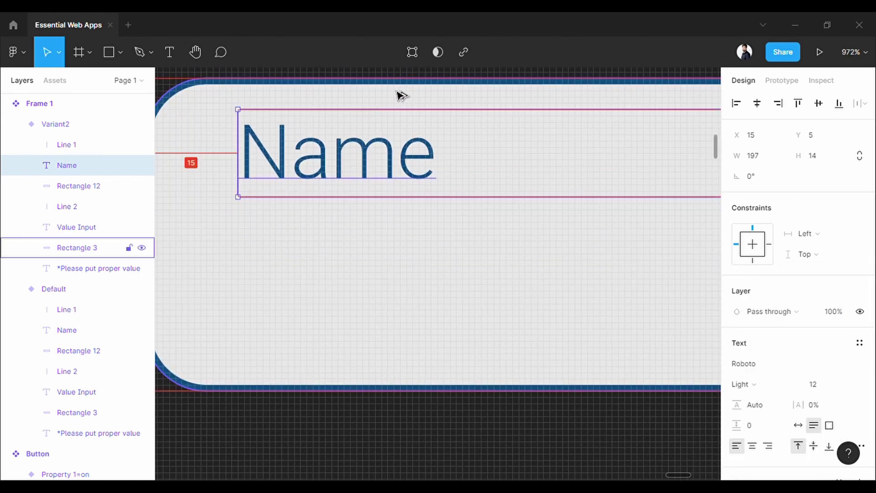
Set Variant2's caret line stroke opacity to 100%, then select the whole Variant2
scroll(440, 95, down, 5)
drag(540, 218, 454, 280)
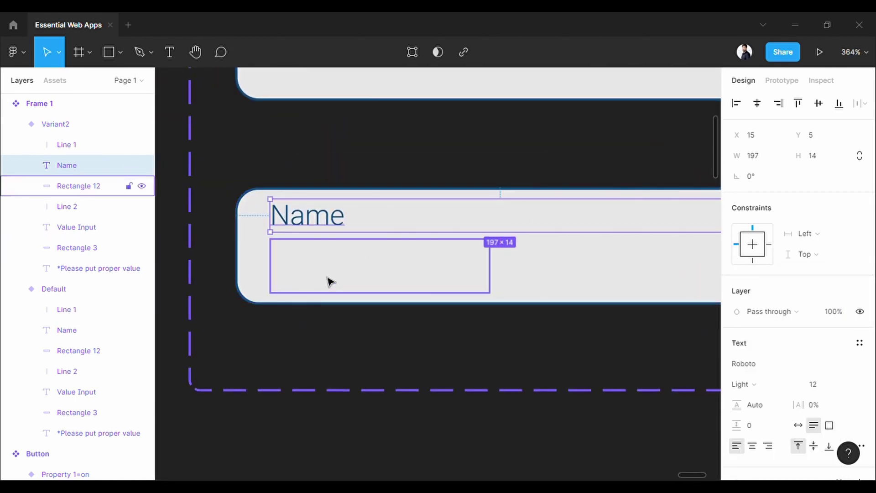
click(319, 278)
key(shift+Tab)
key(shift+Tab)
click(798, 395)
text(100)
key(Return)
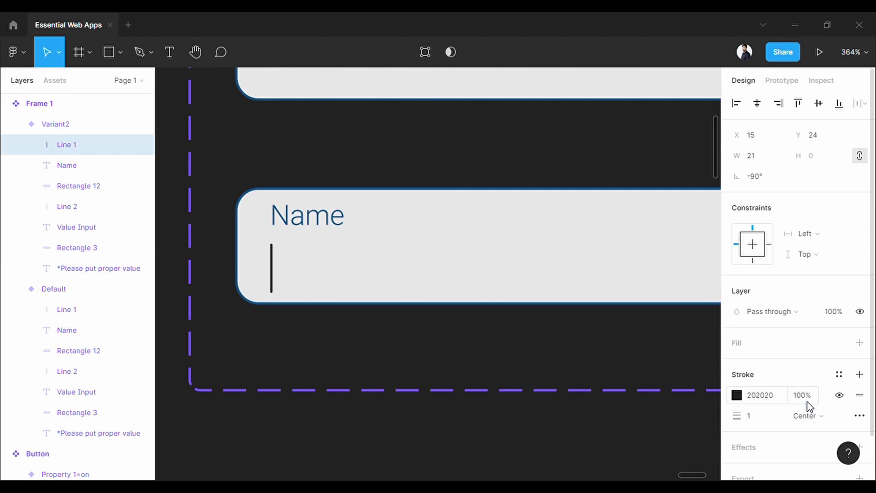
click(462, 412)
scroll(462, 413, down, 5)
scroll(461, 413, up, 3)
click(398, 245)
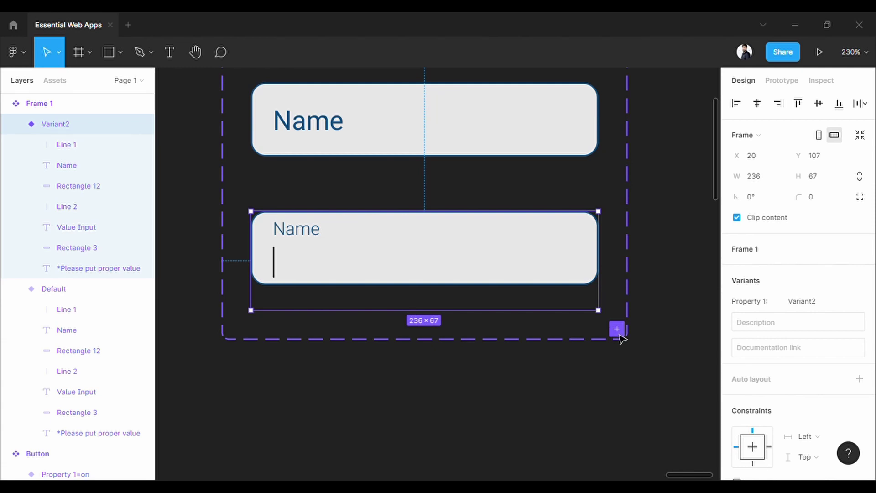
Add two more variants, hiding one's caret and narrowing the other's cover to show value text
click(617, 329)
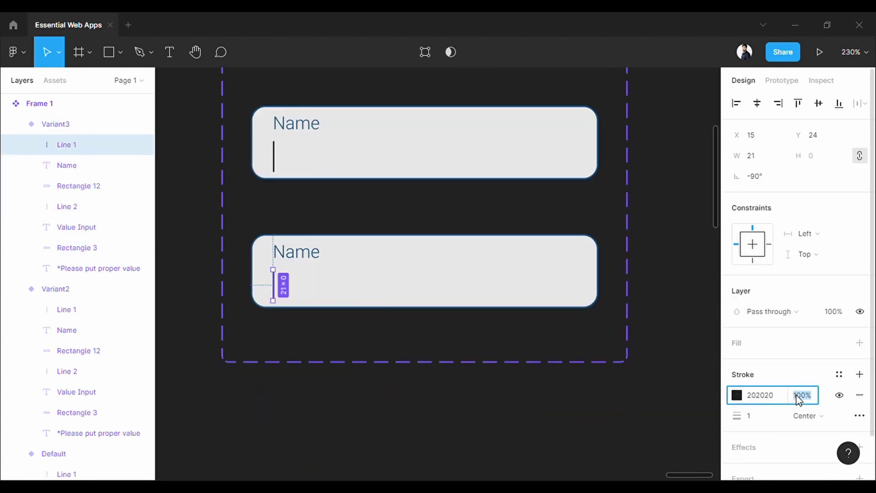
key(Return)
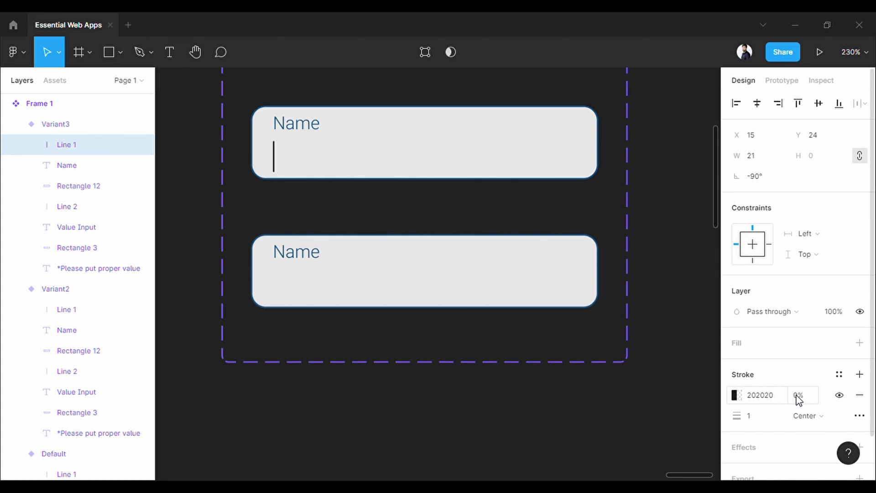
key(Escape)
scroll(636, 389, up, 1)
click(621, 381)
scroll(659, 382, down, 6)
drag(335, 277, 512, 278)
drag(457, 278, 576, 279)
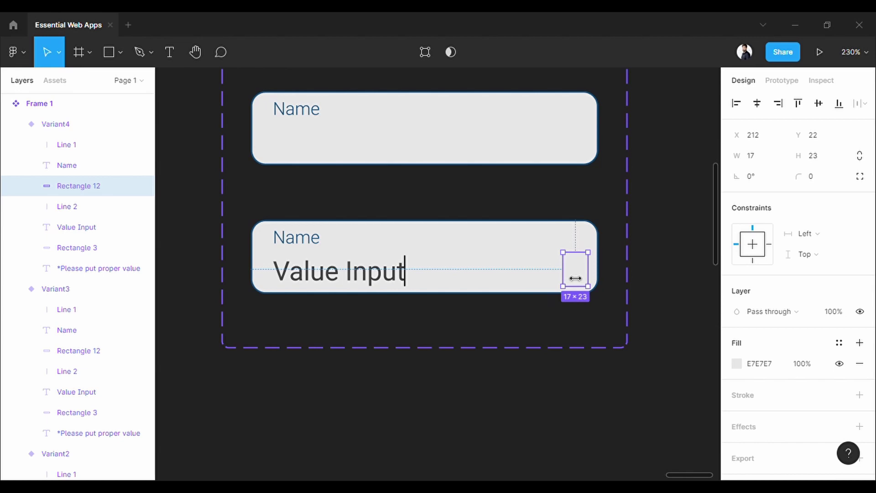
Add Variant5 and set its caret line's stroke opacity to 0%
click(617, 338)
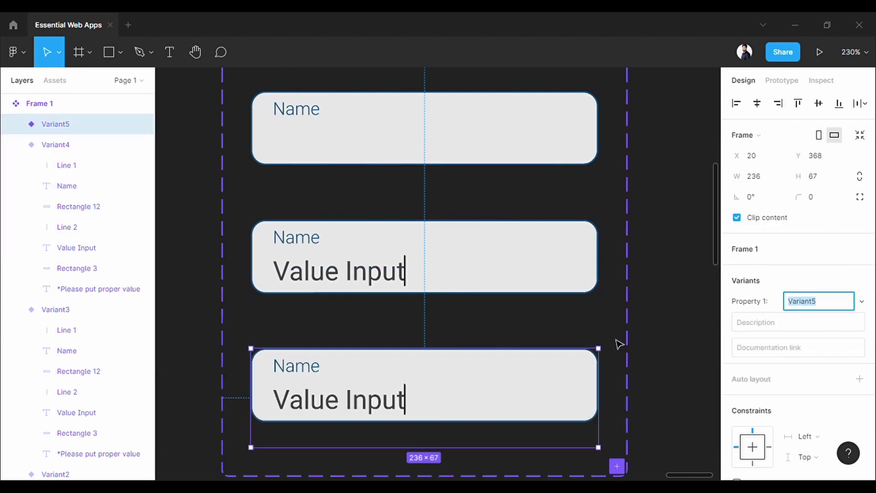
scroll(620, 344, down, 8)
scroll(620, 344, up, 5)
click(405, 365)
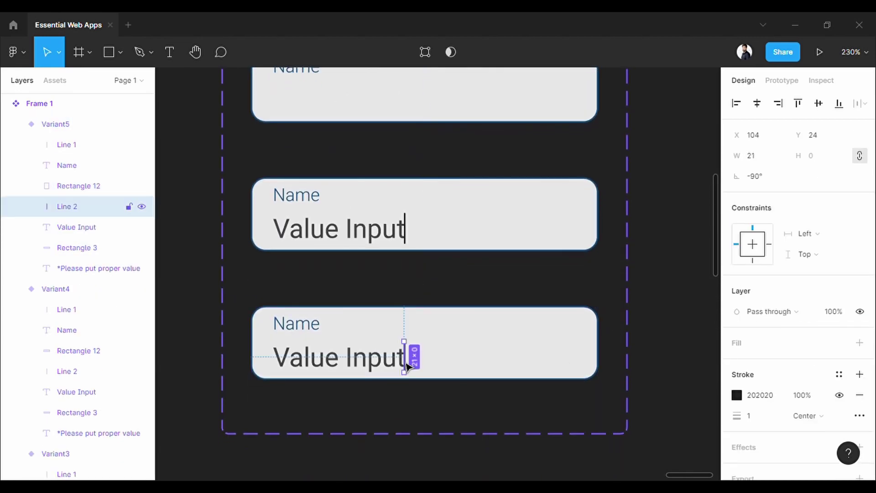
text(0)
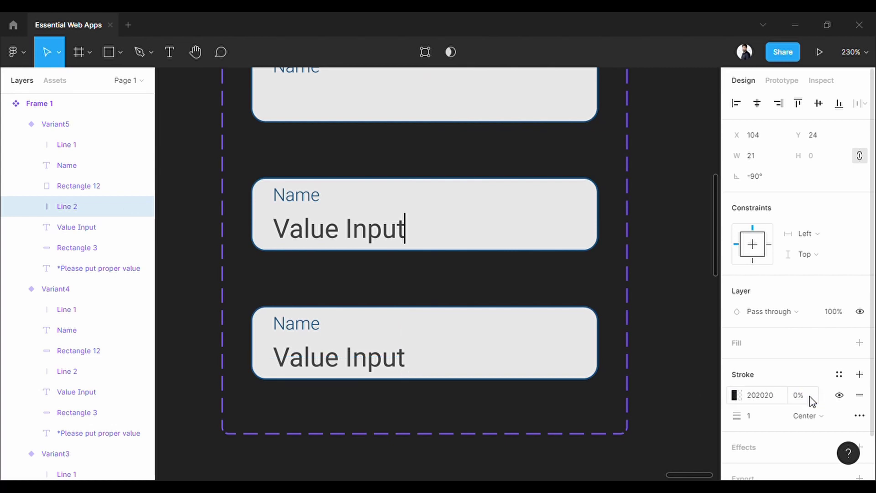
key(Escape)
scroll(621, 305, down, 3)
Add Variant6 and Variant7 to the input-field set
click(617, 297)
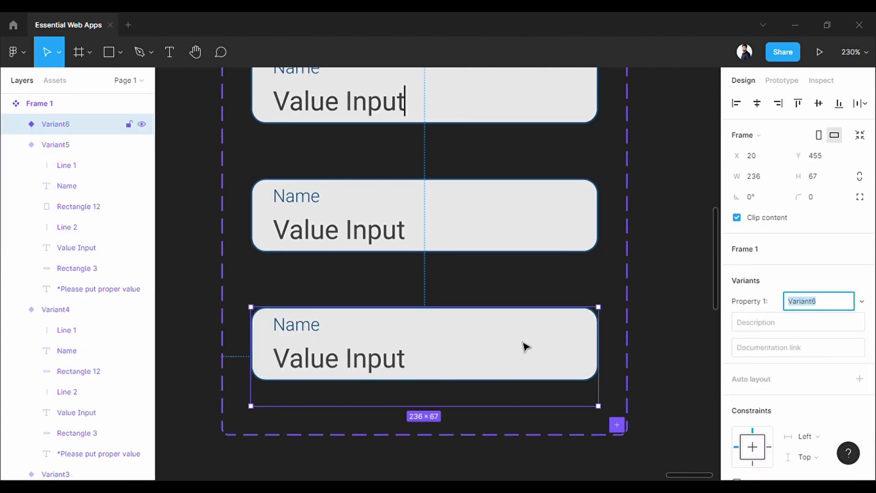
click(616, 423)
scroll(622, 415, down, 5)
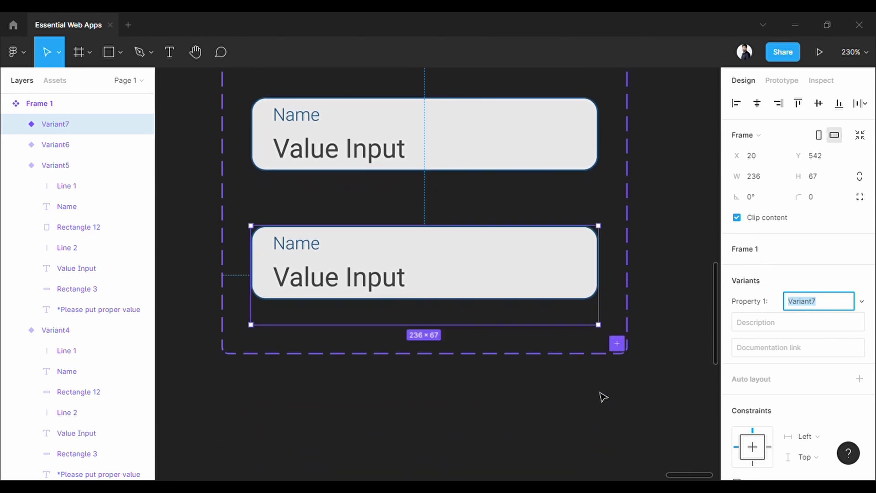
In Variant7, nudge the red error message down and change Value Input to Wrong Input
click(347, 310)
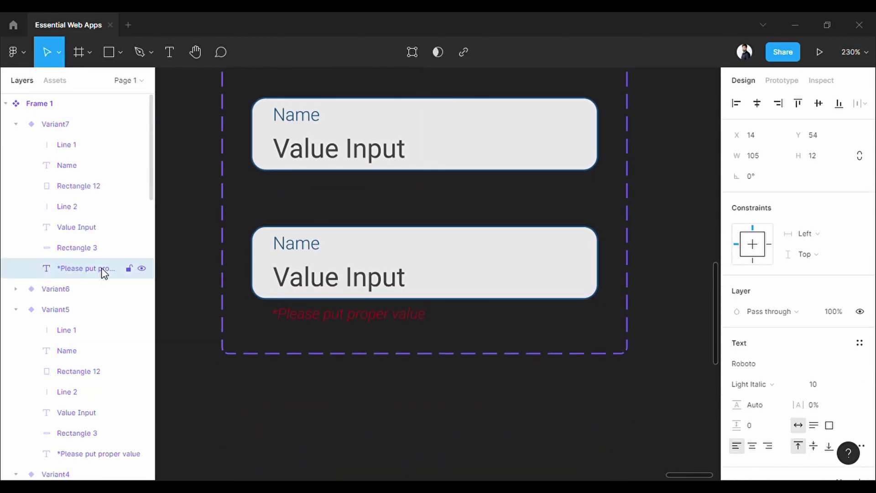
key(Down)
key(Down)
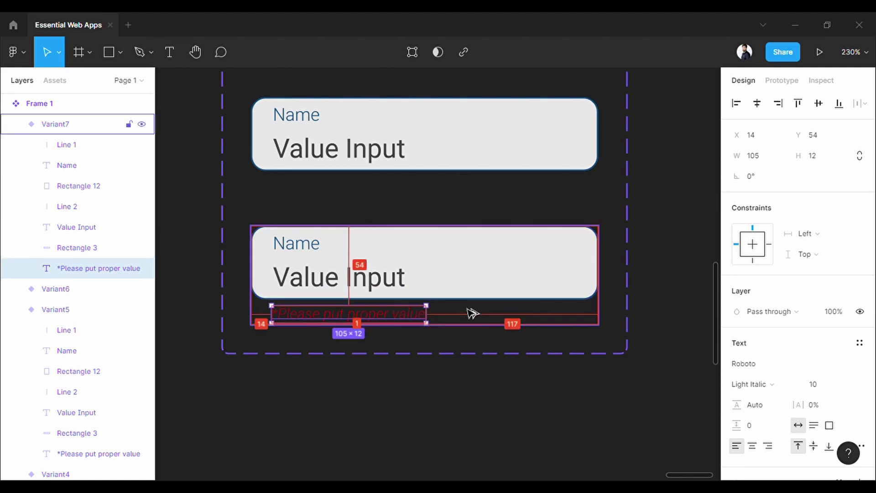
double_click(336, 279)
drag(337, 279, 282, 280)
text(Wron)
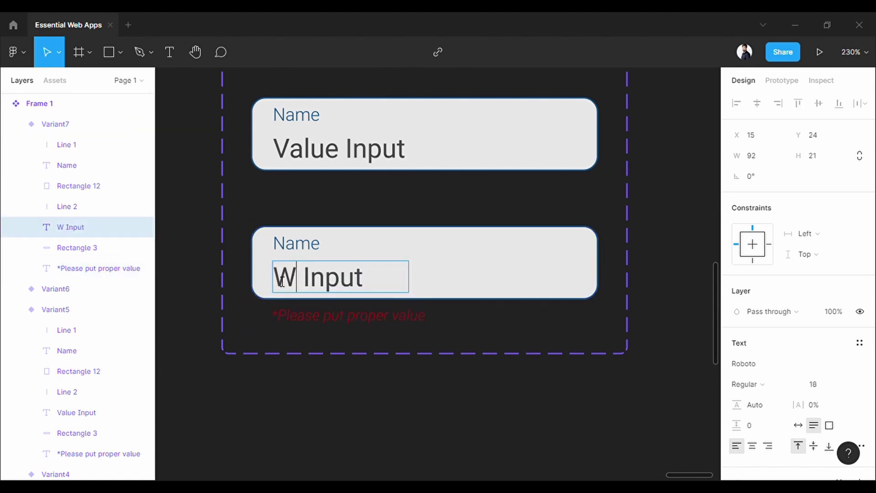
text(g)
key(Escape)
Widen the Wrong Input and Value Input text boxes by dragging their right edges
drag(409, 279, 542, 278)
click(397, 155)
drag(406, 150, 483, 162)
scroll(454, 198, up, 5)
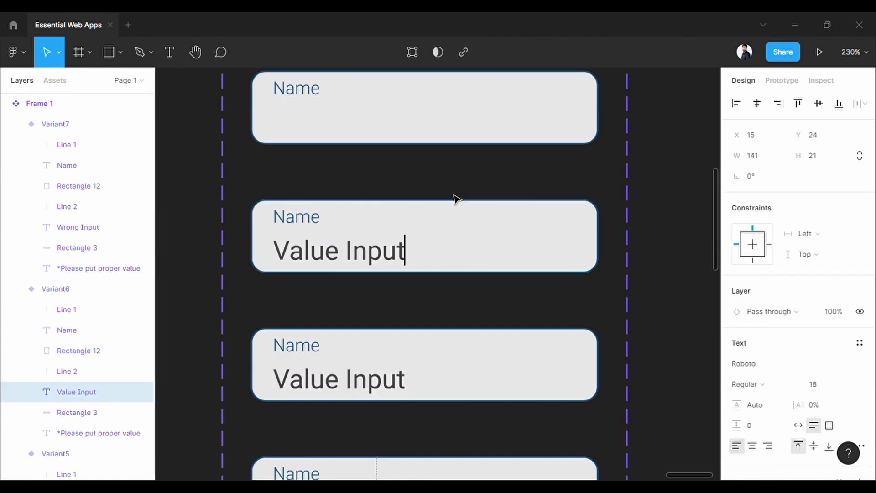
click(332, 275)
drag(403, 287, 487, 289)
click(365, 157)
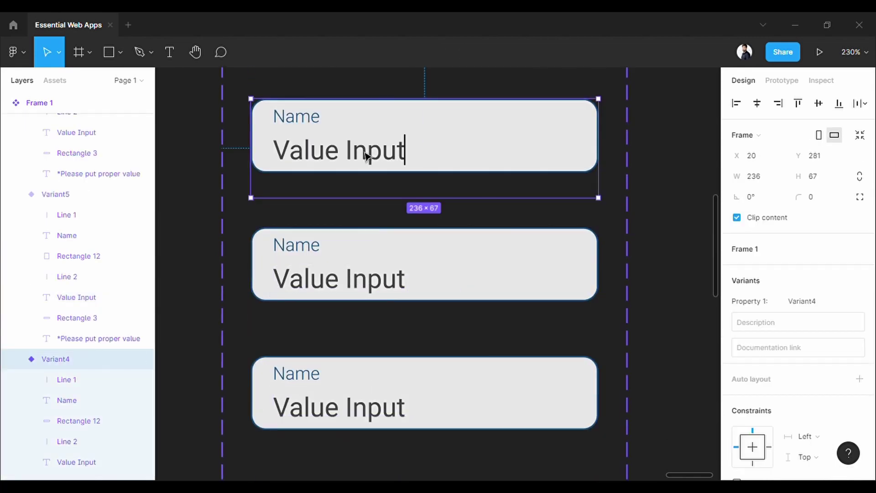
click(366, 157)
drag(419, 161, 483, 163)
scroll(483, 162, up, 5)
Link the Default field to Variant2 on click with a 500ms Smart animate transition
key(Escape)
scroll(413, 199, down, 2)
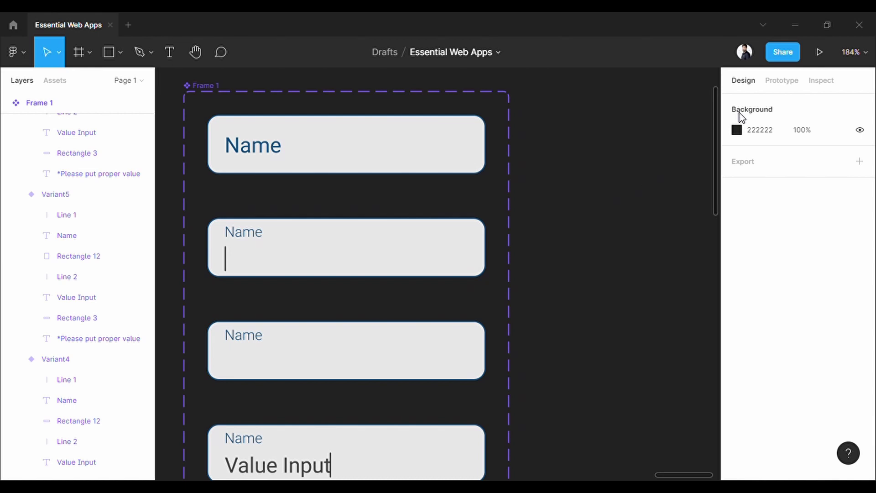
click(790, 82)
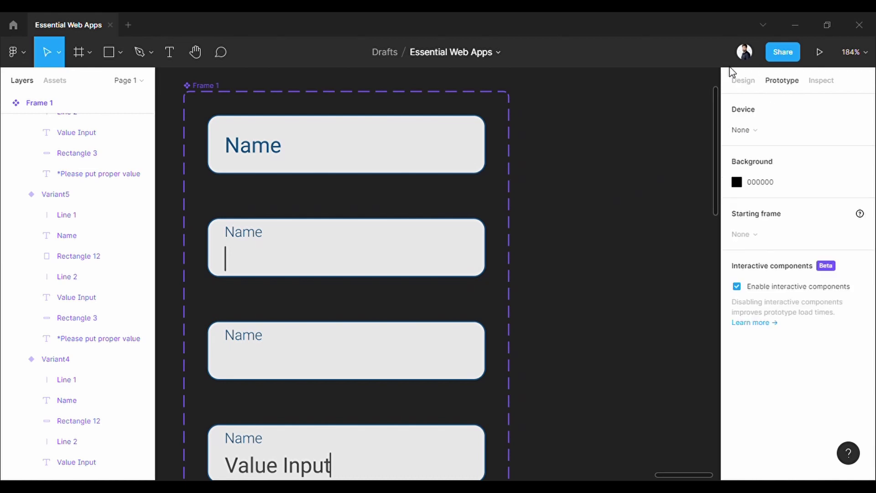
click(470, 171)
drag(486, 154, 356, 234)
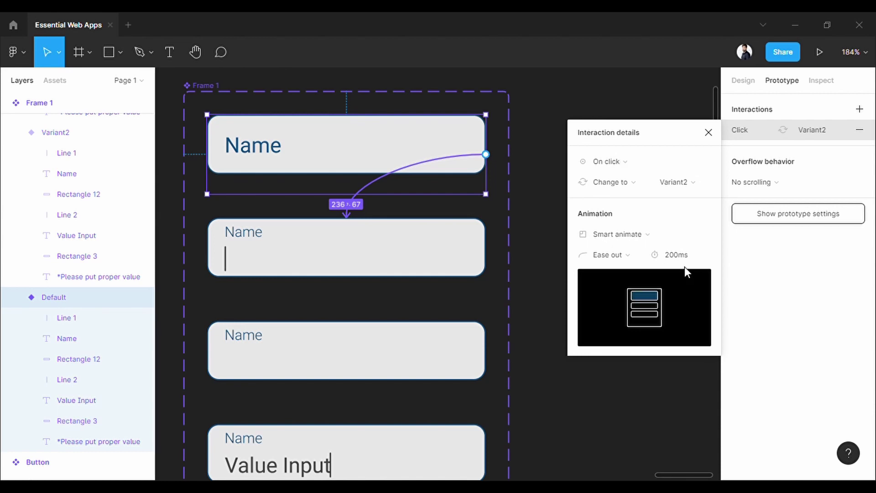
click(668, 257)
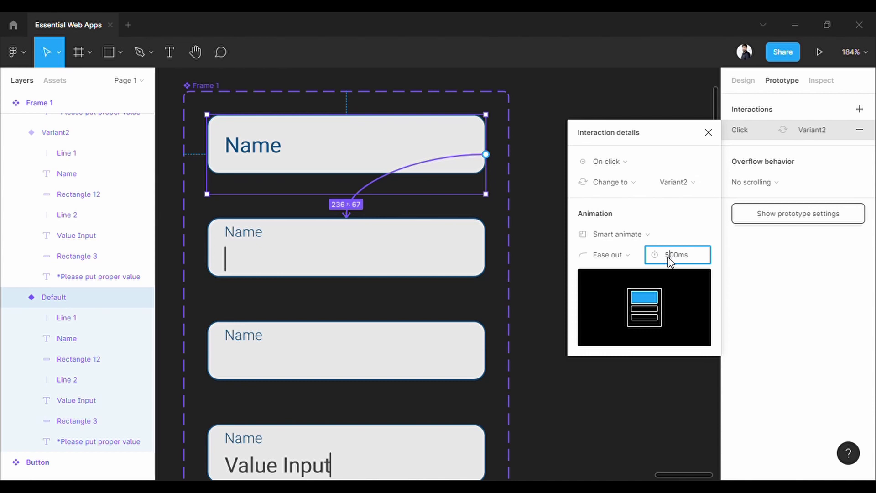
key(Return)
Loop Variant2 and Variant3 into each other with After delay triggers for a blinking caret
click(356, 255)
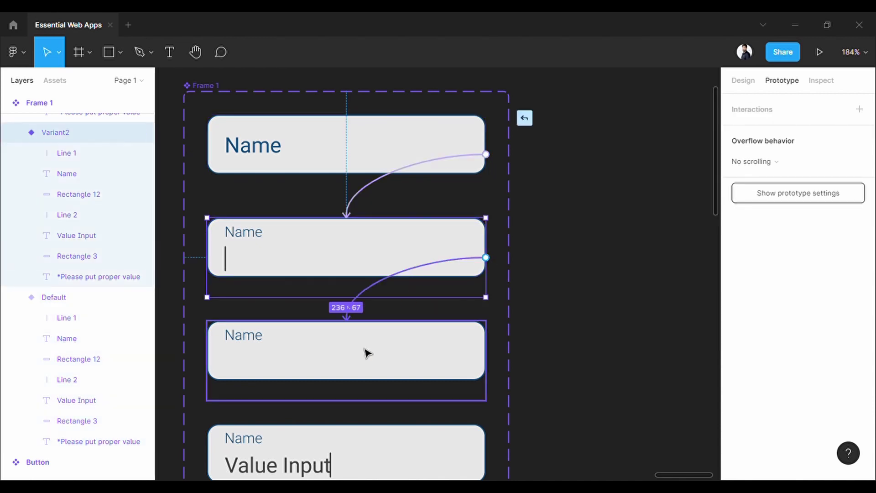
drag(367, 354, 367, 354)
click(601, 165)
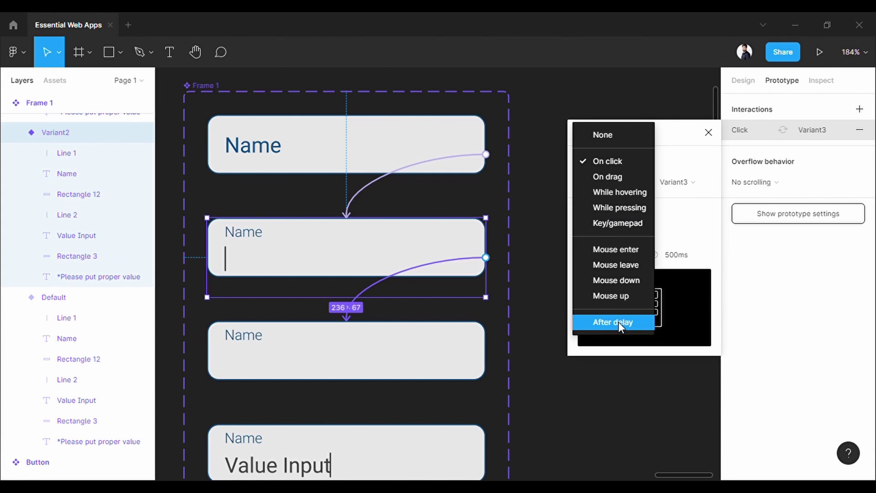
click(646, 322)
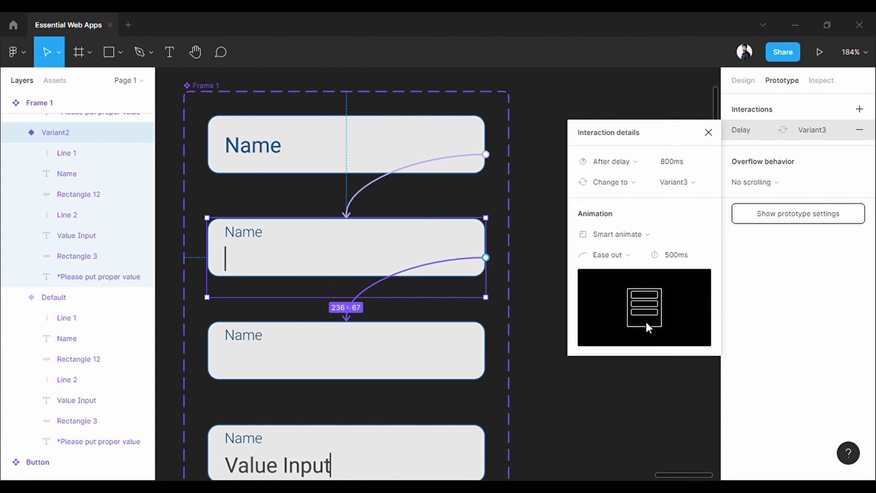
click(673, 164)
click(385, 359)
drag(486, 361, 346, 258)
click(607, 161)
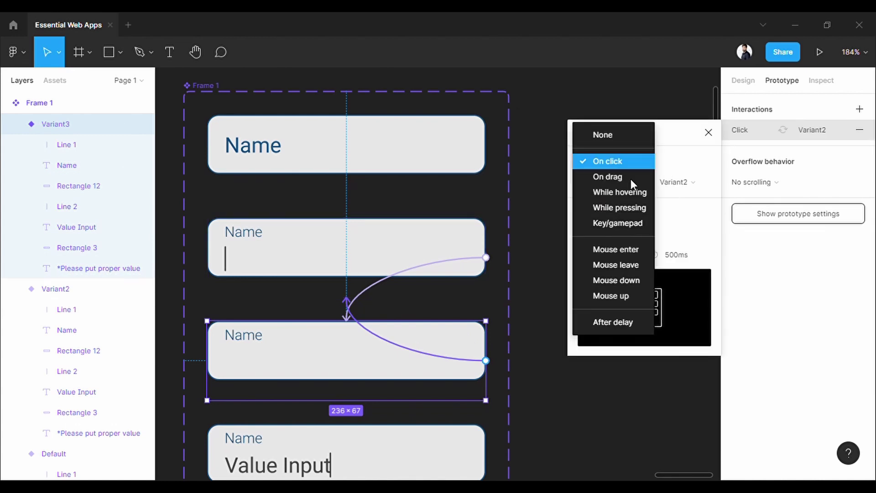
click(612, 322)
click(674, 162)
scroll(438, 151, down, 3)
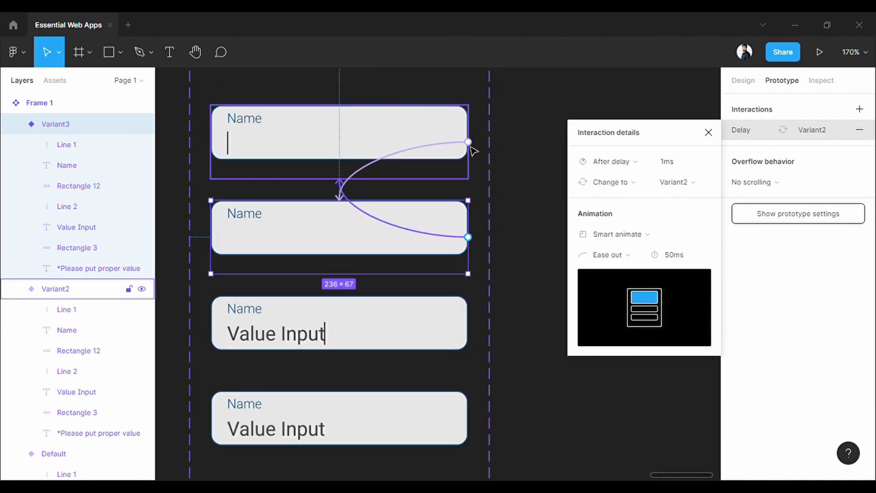
Connect Variant2 to the filled Variant4 and add a delayed link between Variant4 and Variant5
click(466, 148)
drag(353, 228, 327, 317)
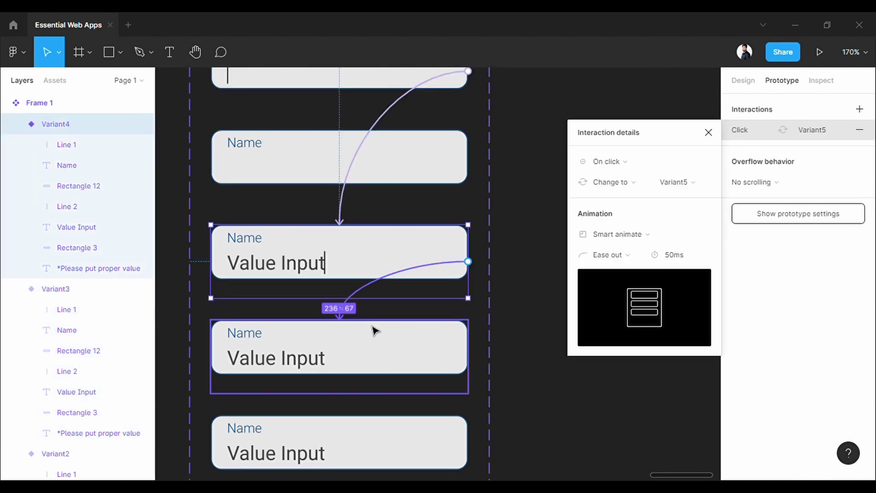
click(607, 160)
click(605, 321)
click(441, 348)
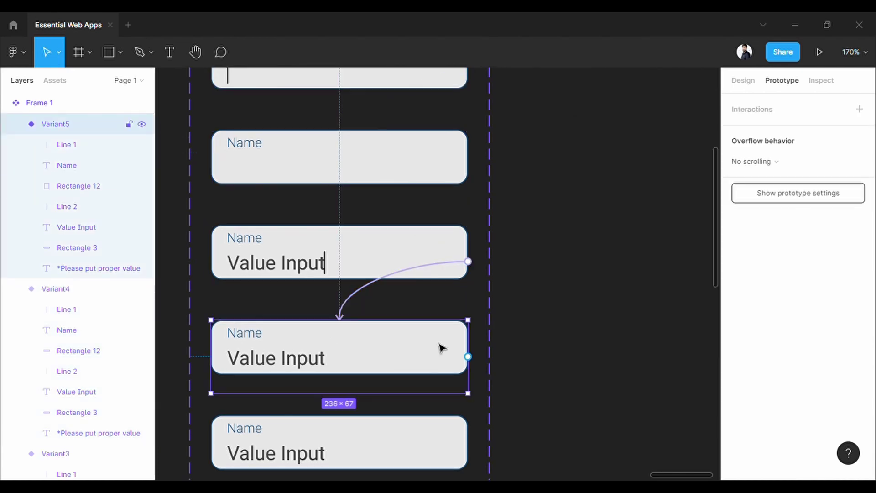
drag(468, 357, 342, 261)
click(606, 160)
click(606, 319)
Connect Variant4 to Variant6 on click and drag-link the focused empty field to Wrong Input Variant7
click(419, 231)
scroll(419, 230, down, 5)
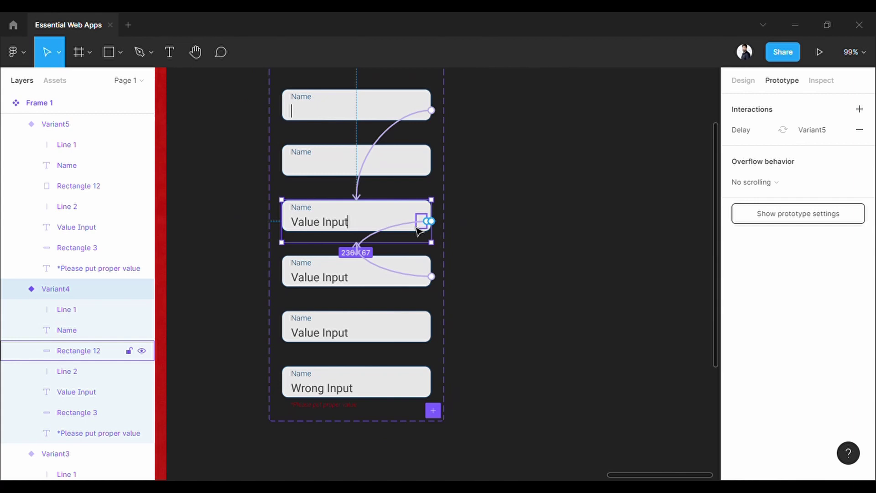
drag(431, 221, 359, 327)
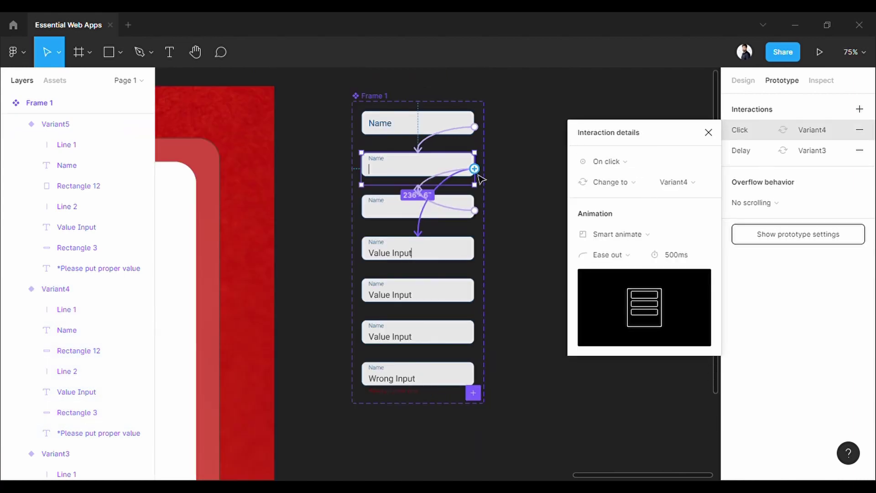
drag(475, 169, 410, 378)
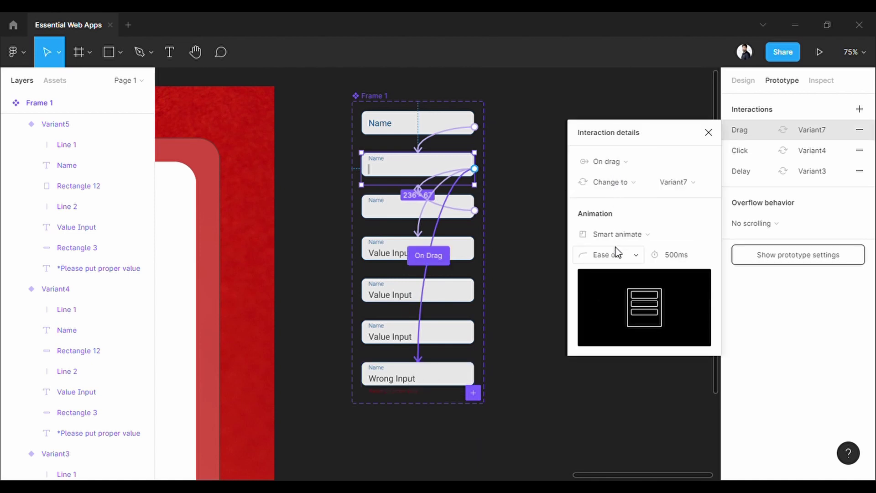
key(ctrl+plus)
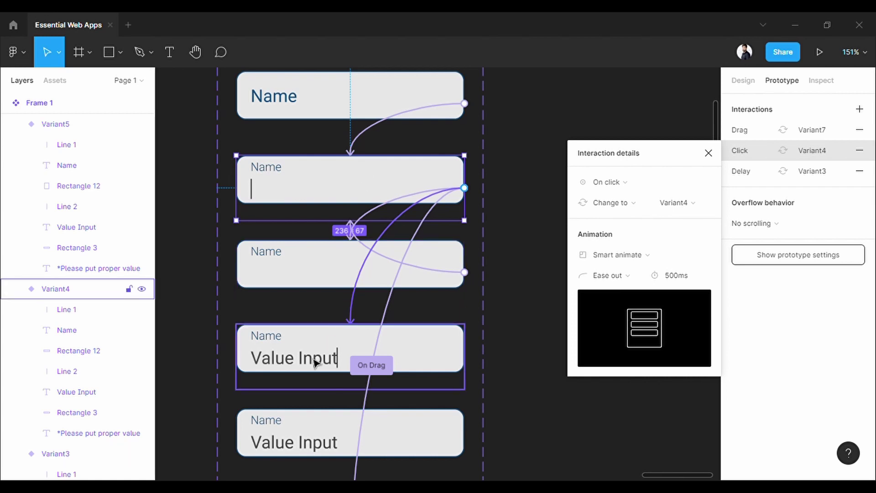
Switch the Variant4 and Wrong Input links to Key/gamepad triggers on keys V and W
click(612, 189)
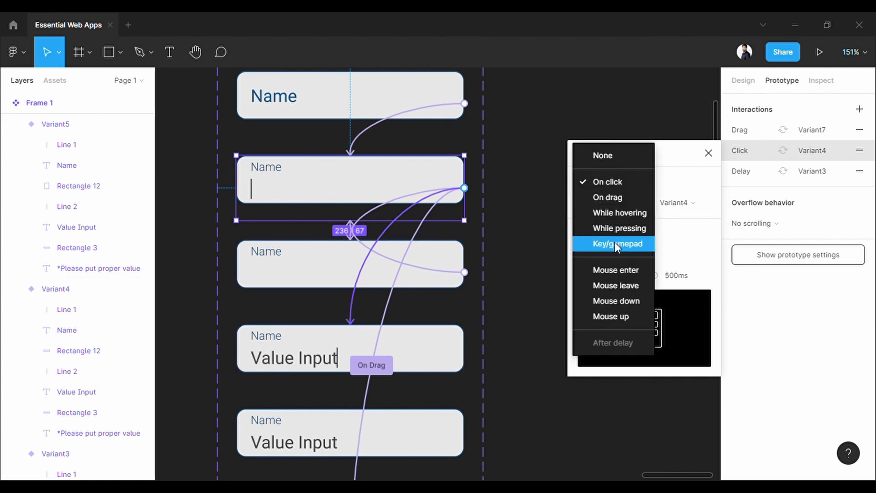
click(626, 242)
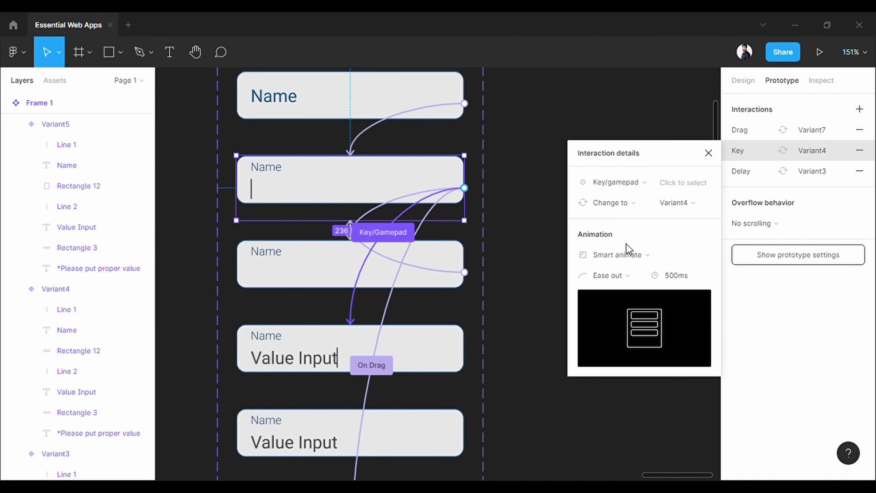
click(681, 182)
key(v)
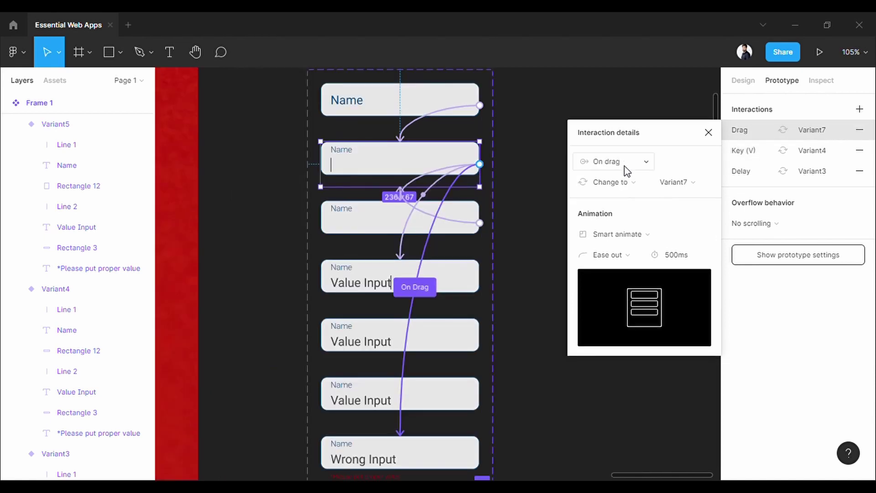
click(624, 166)
click(621, 206)
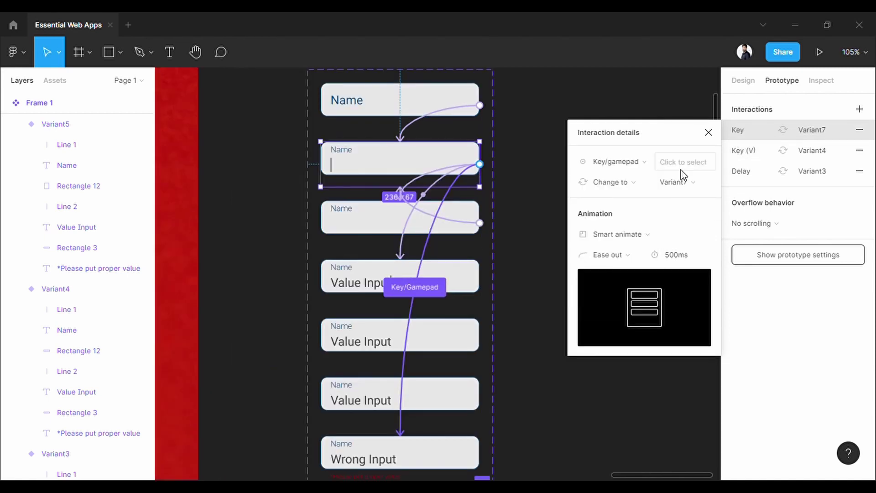
click(686, 164)
key(w)
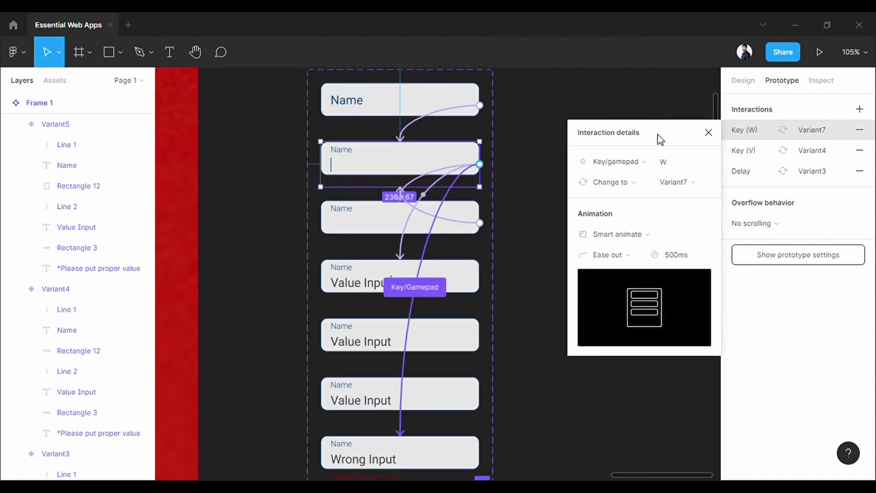
Link the Wrong Input variant back to the empty focused field, triggered by Backspace
click(475, 458)
drag(480, 458, 474, 163)
click(606, 161)
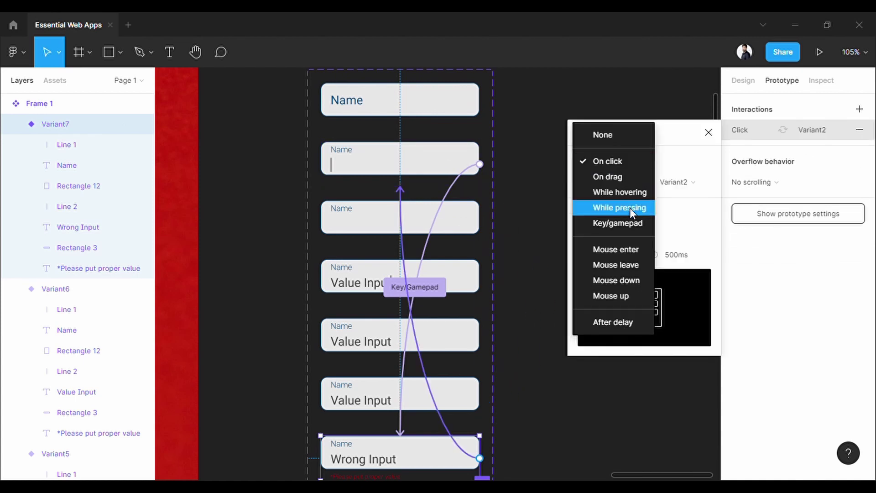
click(629, 223)
click(679, 169)
key(BackSpace)
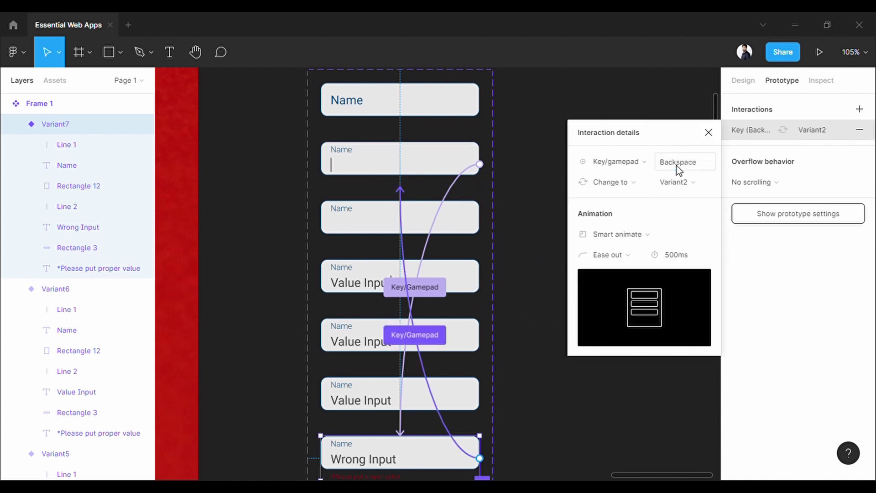
Change the fourth variant's click interaction to a key trigger on Return
click(379, 403)
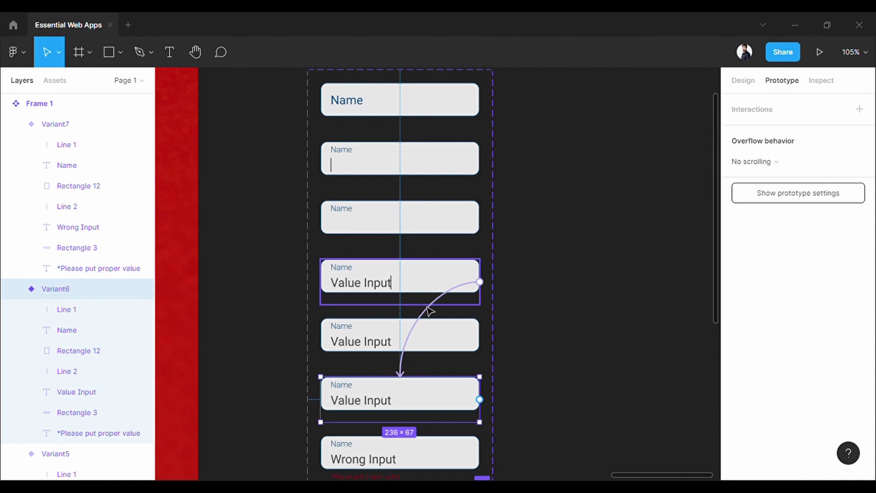
click(431, 315)
click(632, 164)
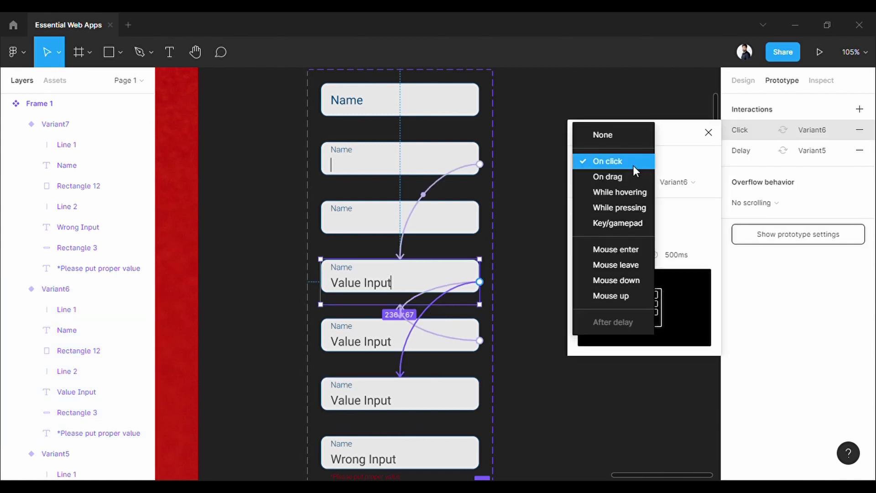
click(633, 222)
click(687, 168)
key(Return)
key(Escape)
scroll(454, 333, down, 2)
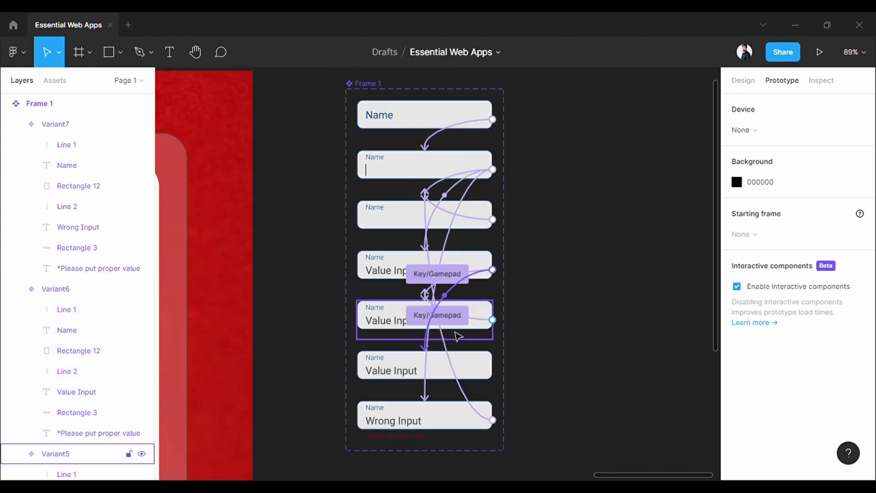
Select the input-field component set in the local Assets library
scroll(594, 258, down, 4)
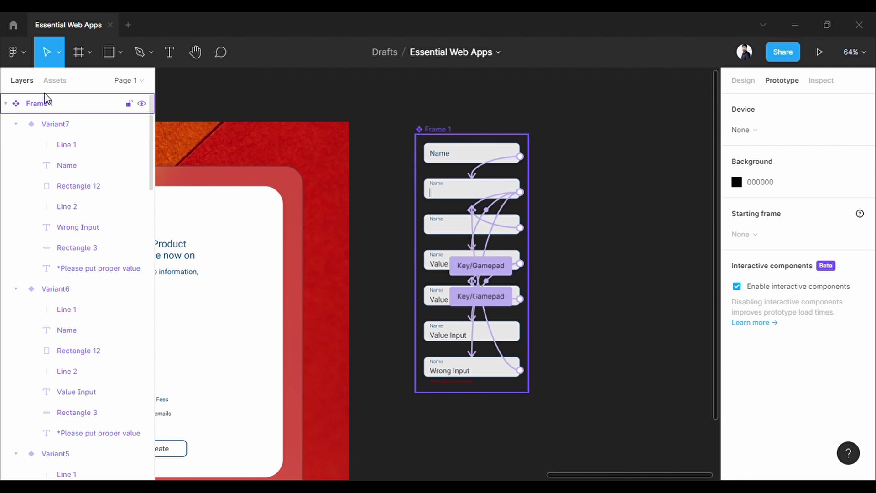
click(53, 83)
click(105, 177)
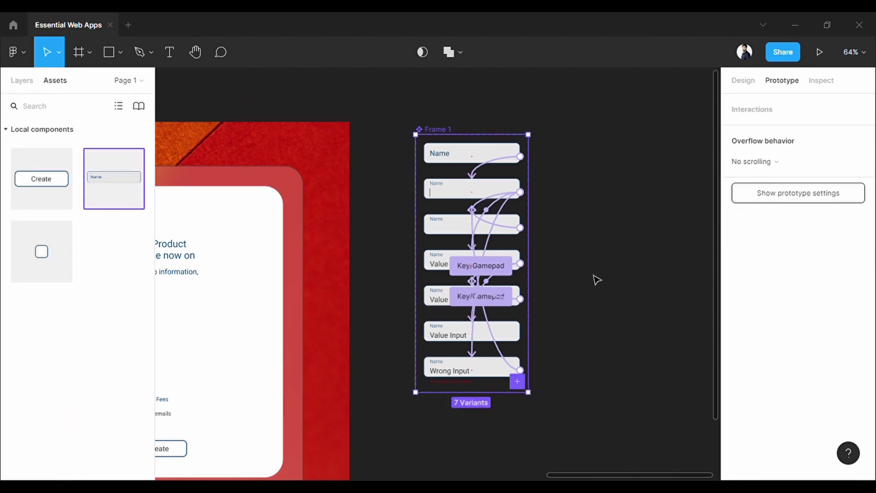
scroll(454, 307, left, 5)
scroll(419, 294, up, 3)
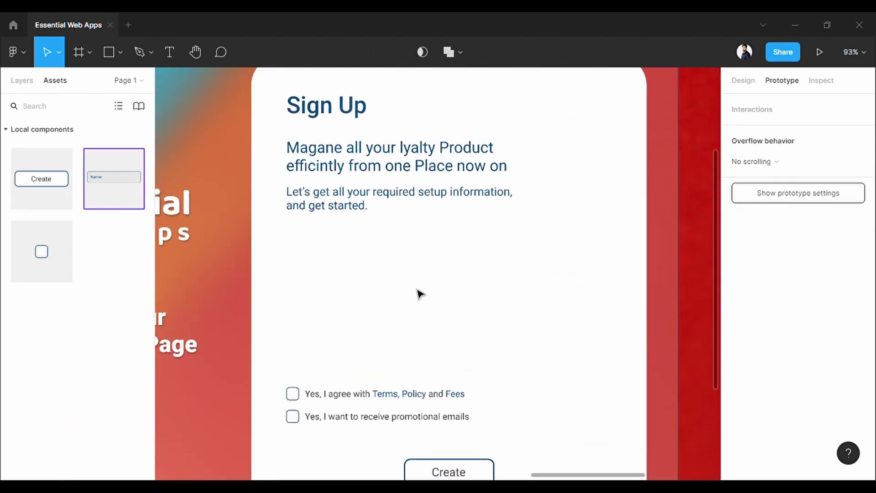
scroll(419, 293, up, 6)
Align the Name input to the left guide and duplicate it into two columns of three rows
key(shift+r)
click(297, 152)
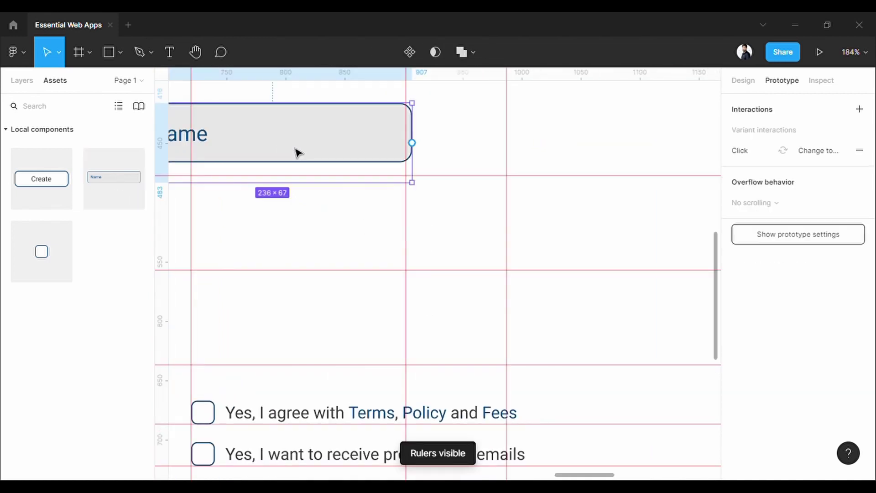
drag(297, 152, 290, 160)
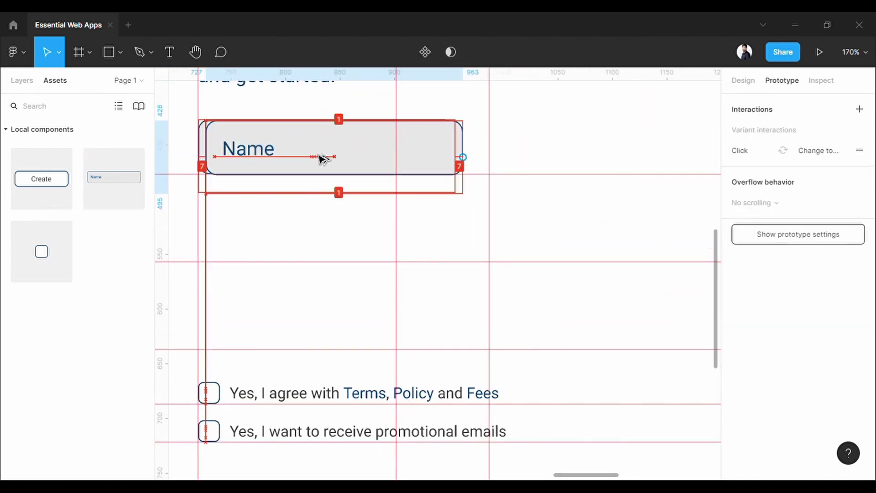
key(ctrl+d)
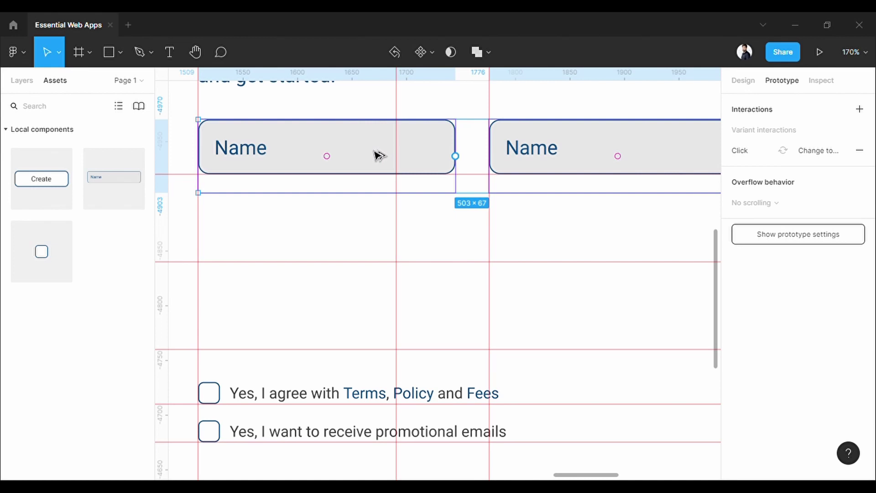
drag(379, 156, 365, 326)
key(shift+r)
scroll(337, 293, down, 5)
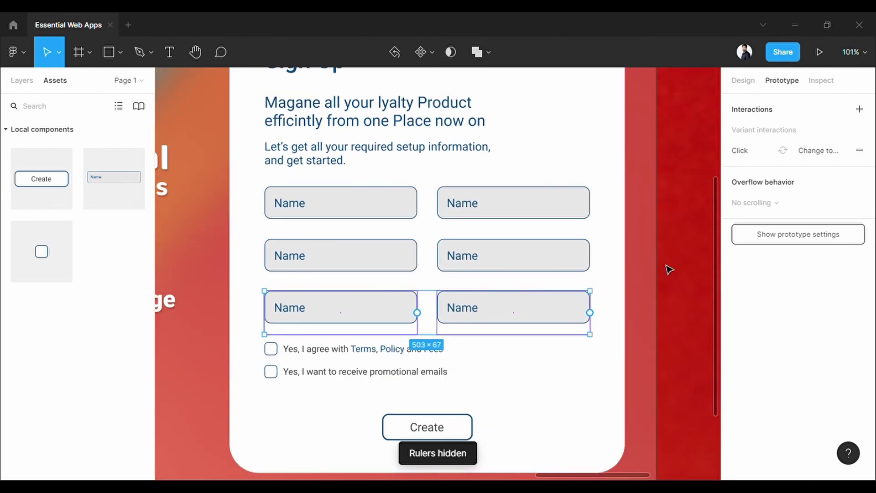
scroll(466, 212, up, 5)
Relabel the copies Email, Location, Phone, Password and Confirm Password
double_click(466, 211)
text(Email)
double_click(253, 274)
text(Location)
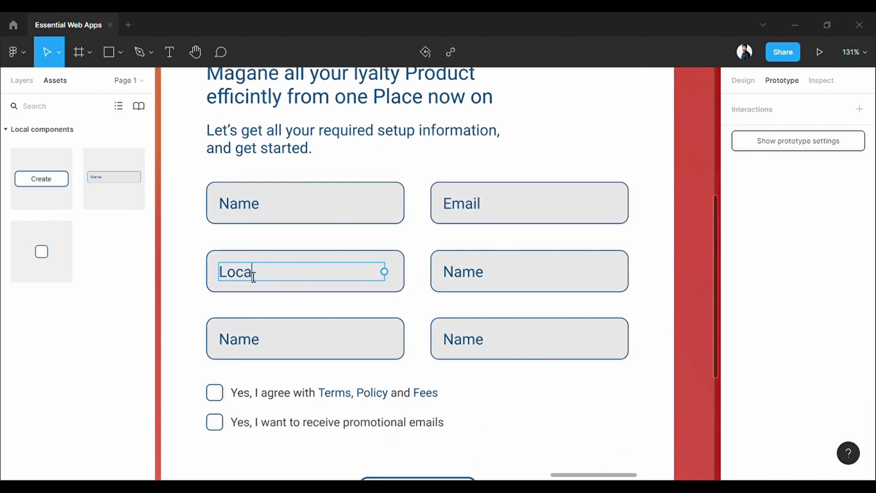
key(Escape)
double_click(485, 274)
text(Phone)
key(Escape)
double_click(255, 341)
text(Password)
key(Escape)
double_click(473, 341)
text(Confirm Password)
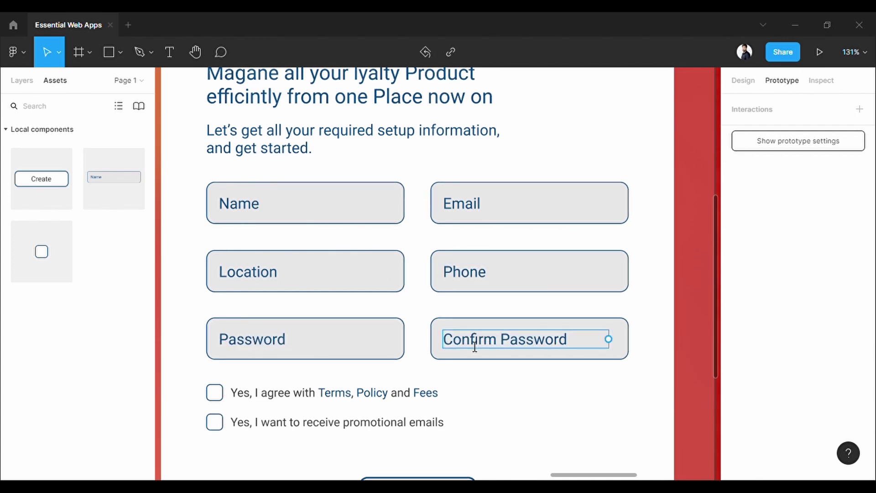
scroll(683, 343, down, 5)
scroll(583, 337, up, 3)
Open the prototype preview and fill Name, Email, Location and Phone with key V
key(ctrl+alt+Return)
click(522, 233)
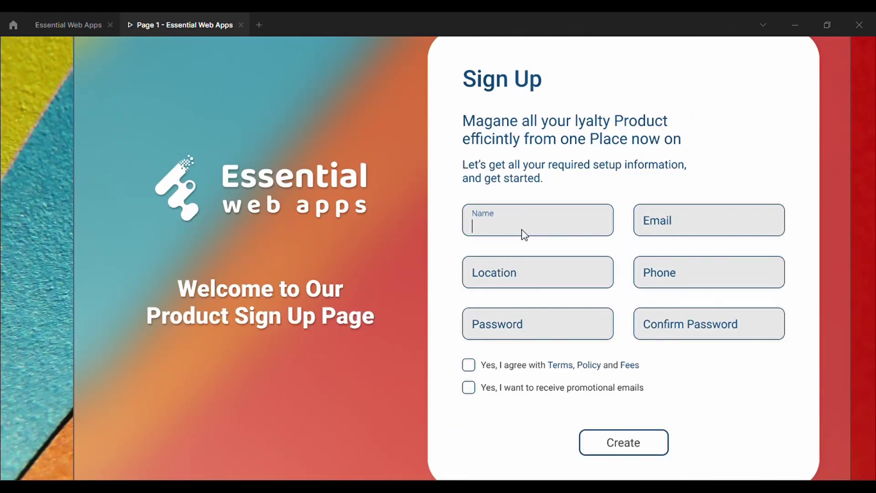
key(v)
click(665, 235)
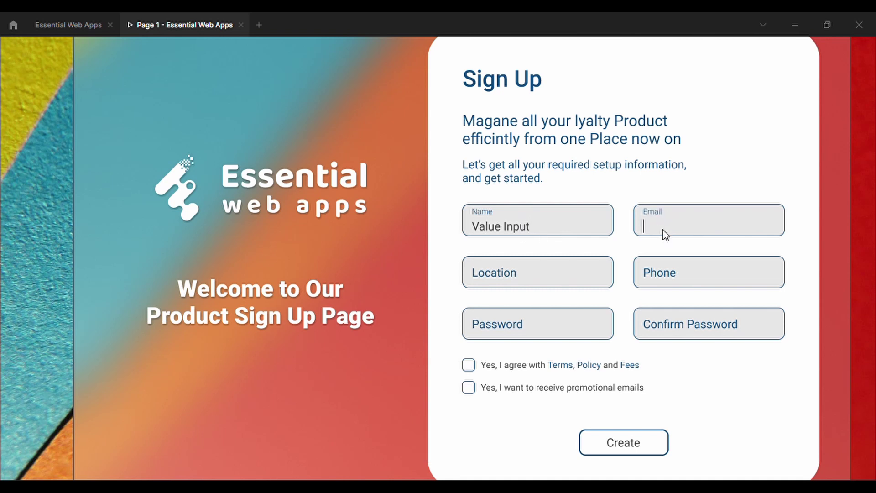
key(v)
click(575, 283)
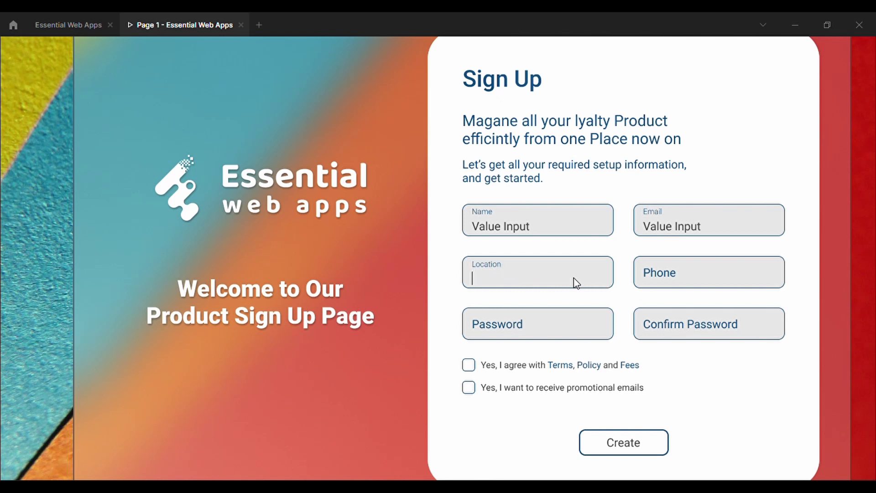
key(v)
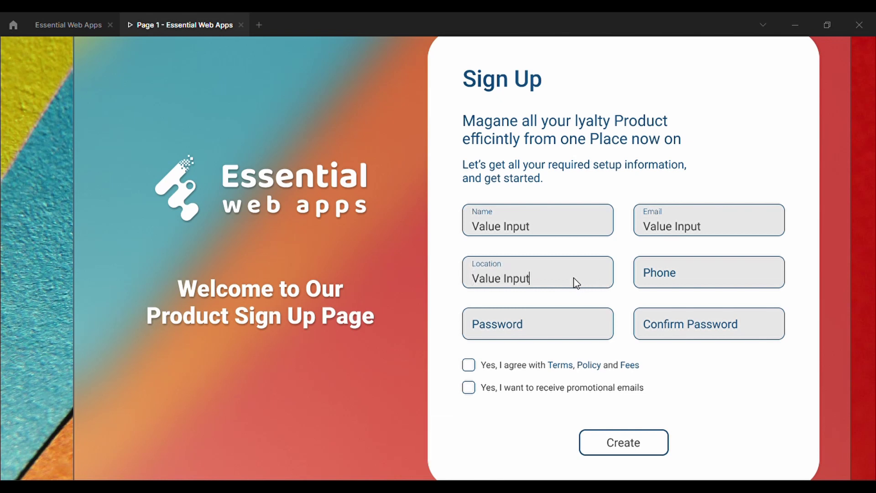
click(689, 283)
key(v)
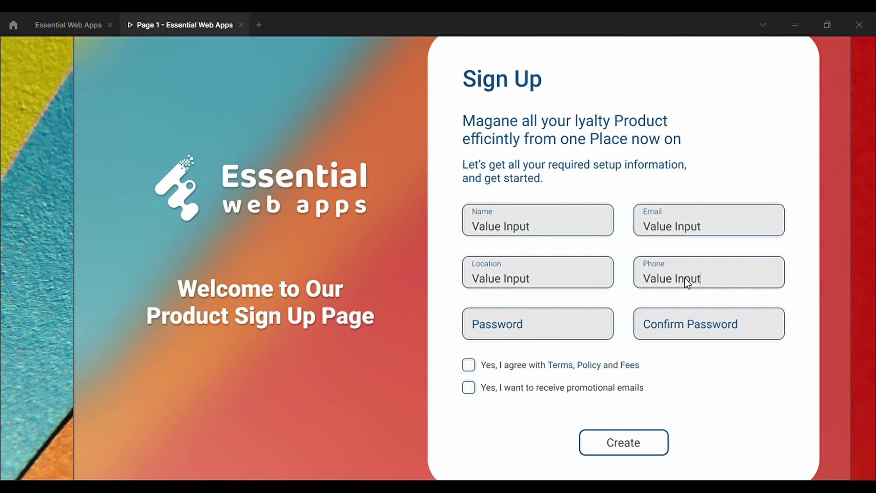
Fill Password with V, then trigger Wrong Input on Confirm Password with W and clear it with Backspace
click(553, 323)
key(v)
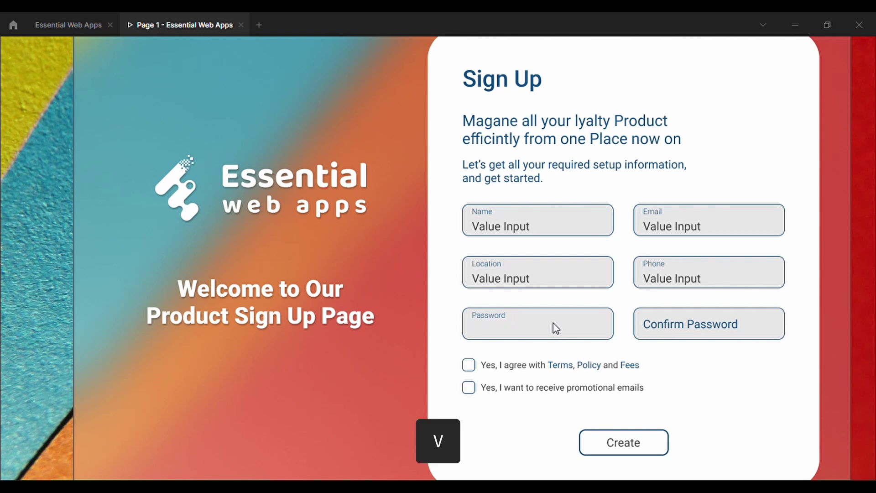
click(679, 325)
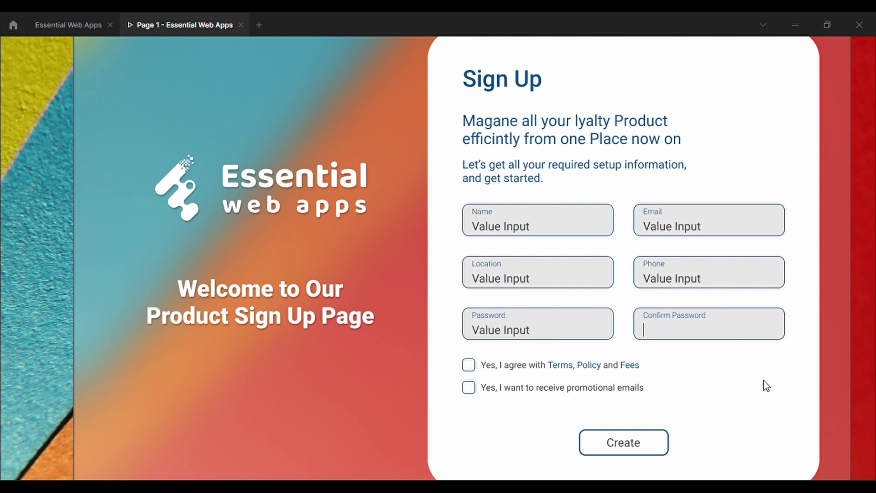
key(w)
key(BackSpace)
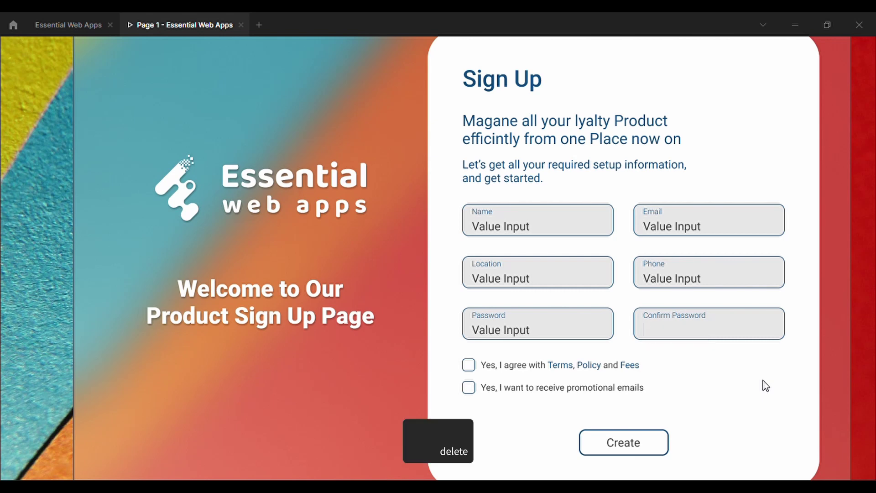
Fill Confirm Password with V, then start editing Frame 1's Value Input text layer in the editor
key(v)
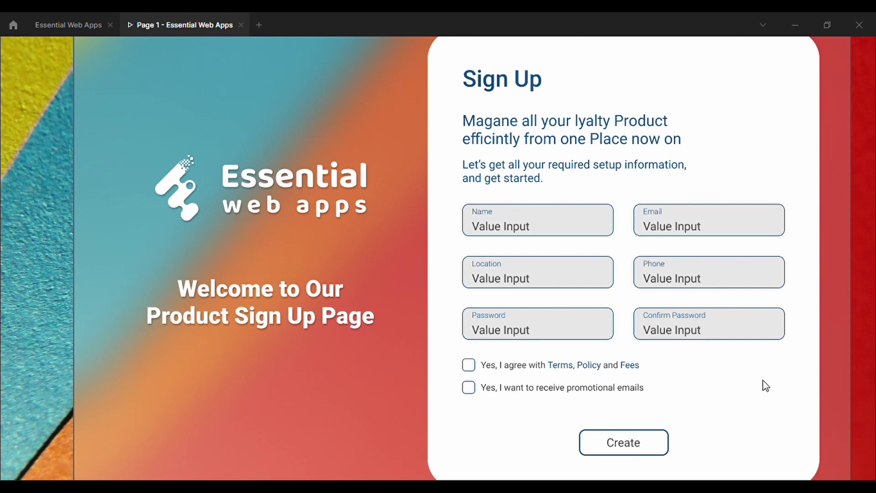
click(68, 25)
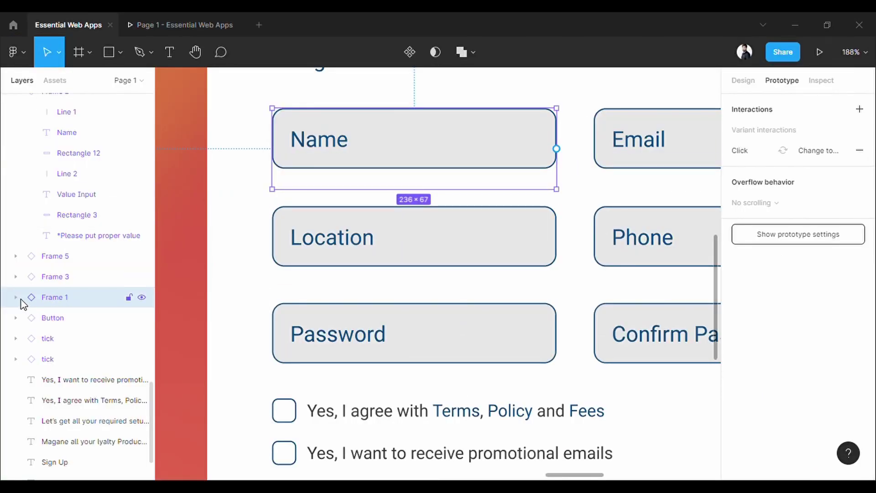
click(18, 298)
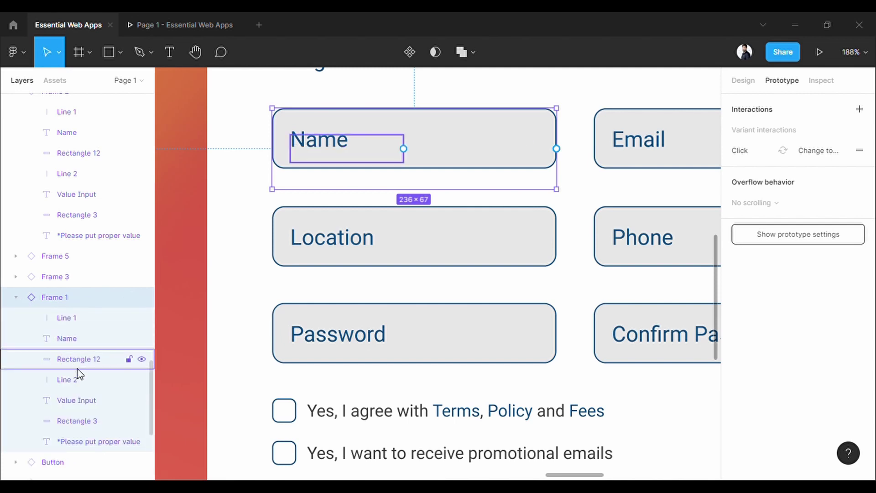
click(85, 402)
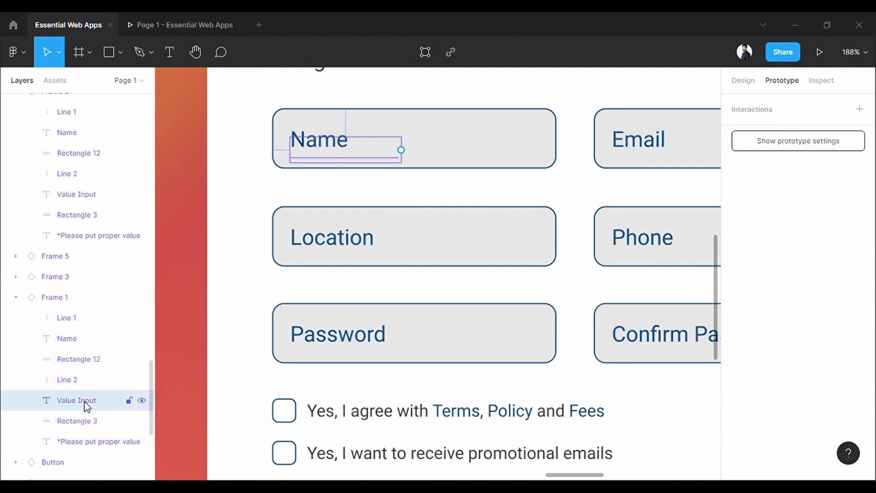
key(Return)
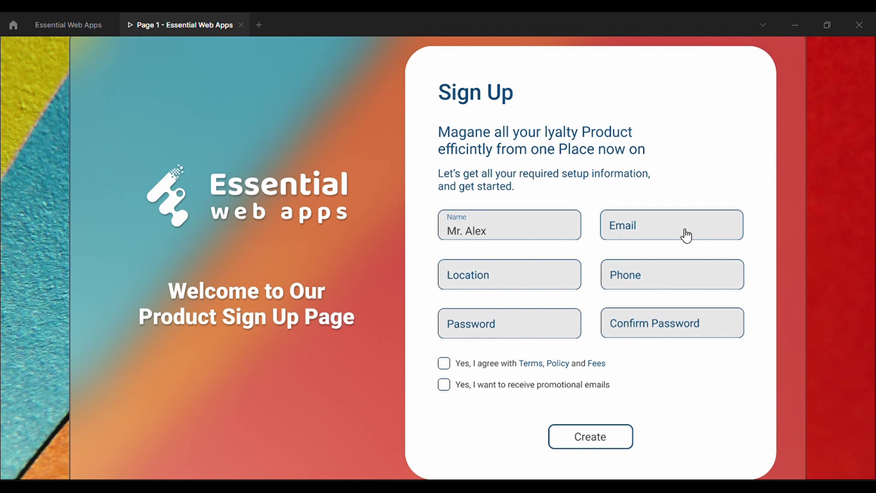
Enter a sample email, fill Location, Phone and both passwords, and tick both agreement checkboxes
click(699, 234)
text(e@g.com)
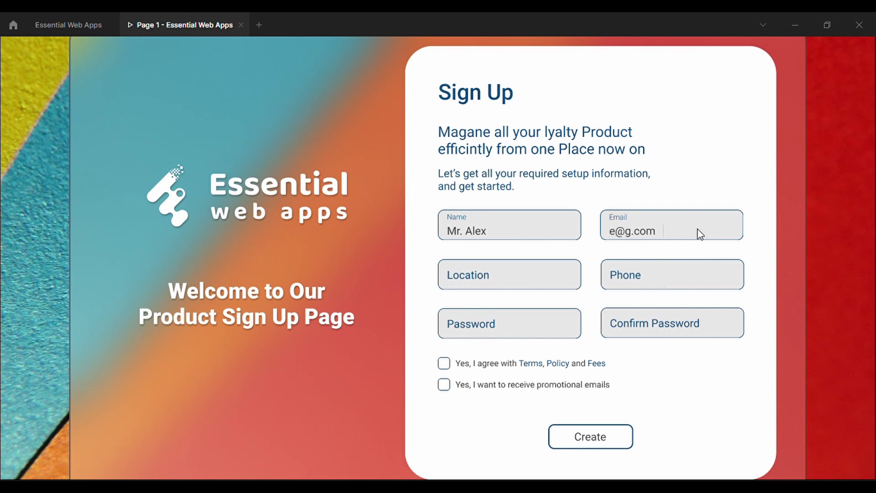
click(540, 280)
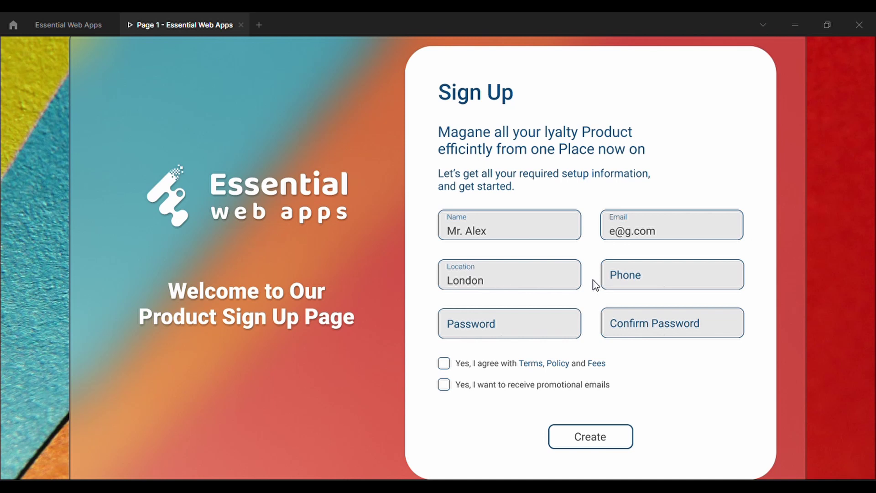
click(714, 282)
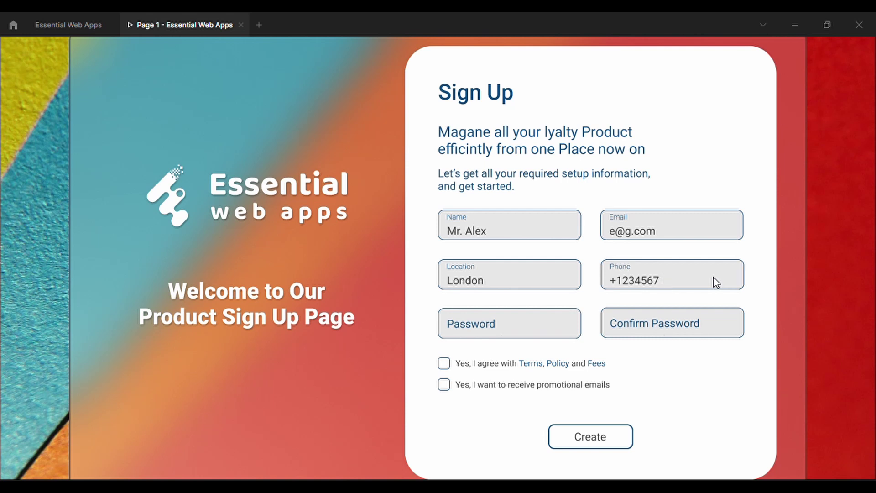
click(547, 325)
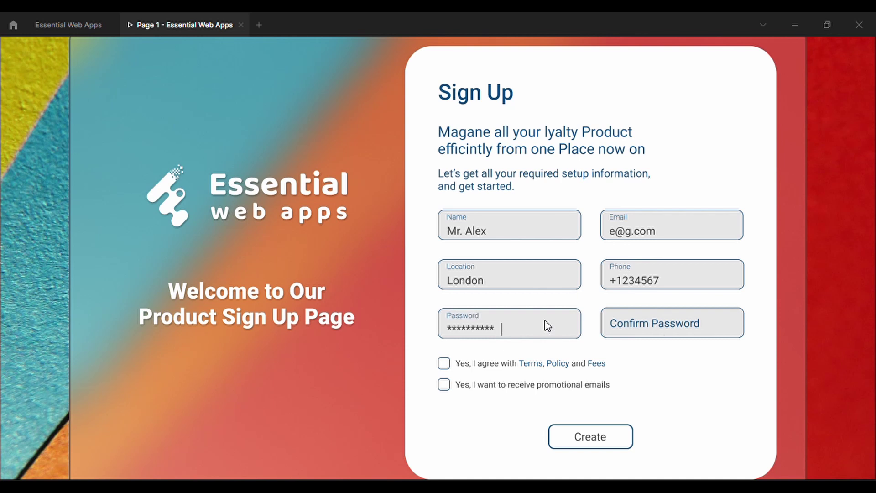
click(734, 325)
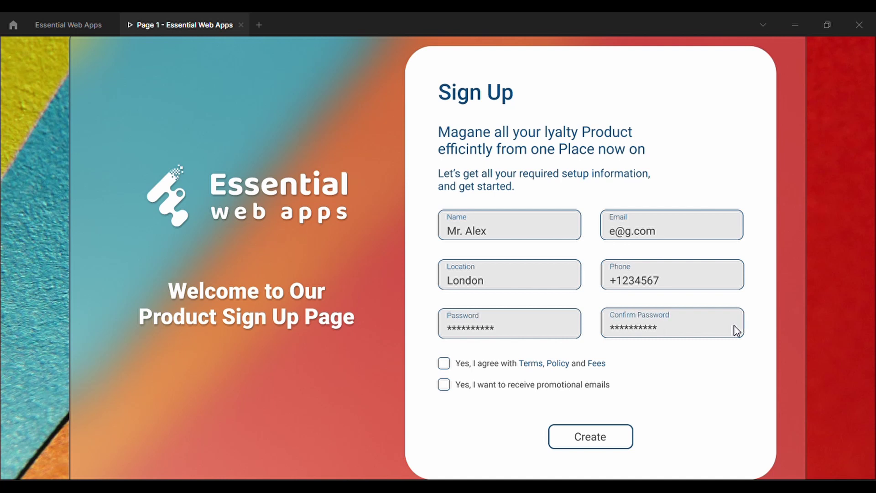
click(444, 364)
click(445, 386)
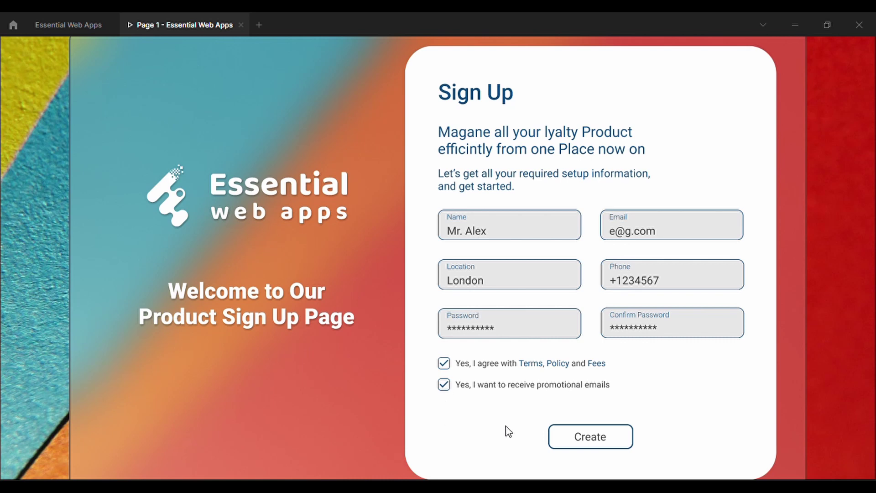